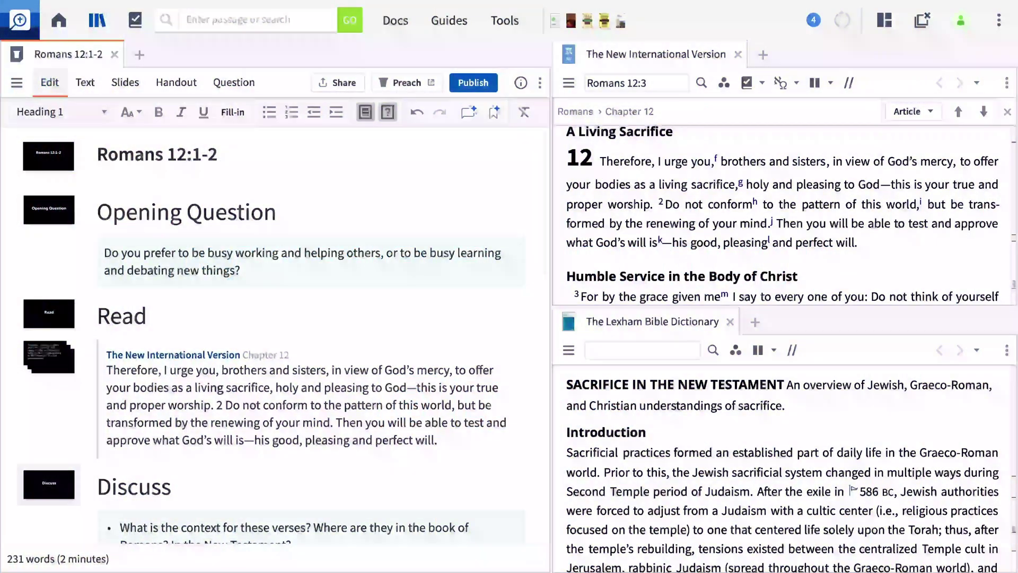
Scroll down the Romans 12:1-2 study to review its Discuss questions and dictionary block
{"action": "scroll", "coordinate": [285, 326], "scroll_direction": "down", "scroll_amount": 3}
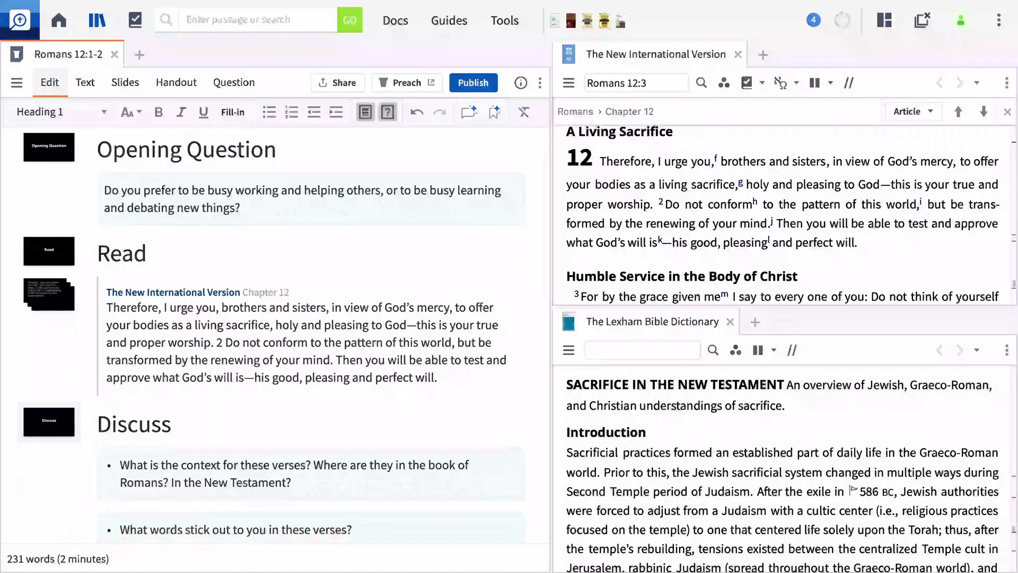
{"action": "scroll", "coordinate": [285, 326], "scroll_direction": "down", "scroll_amount": 5}
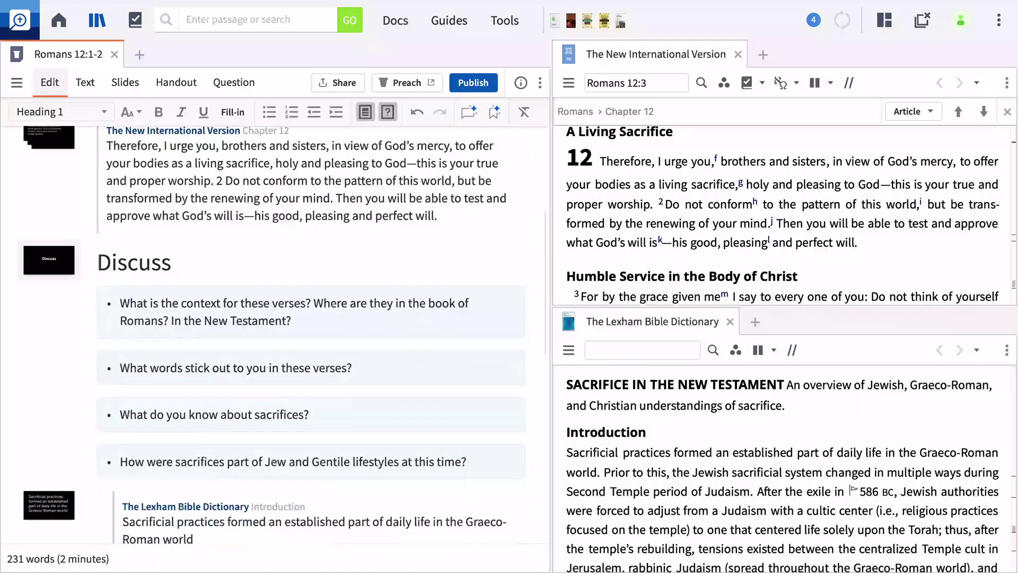
{"action": "scroll", "coordinate": [285, 326], "scroll_direction": "down", "scroll_amount": 4}
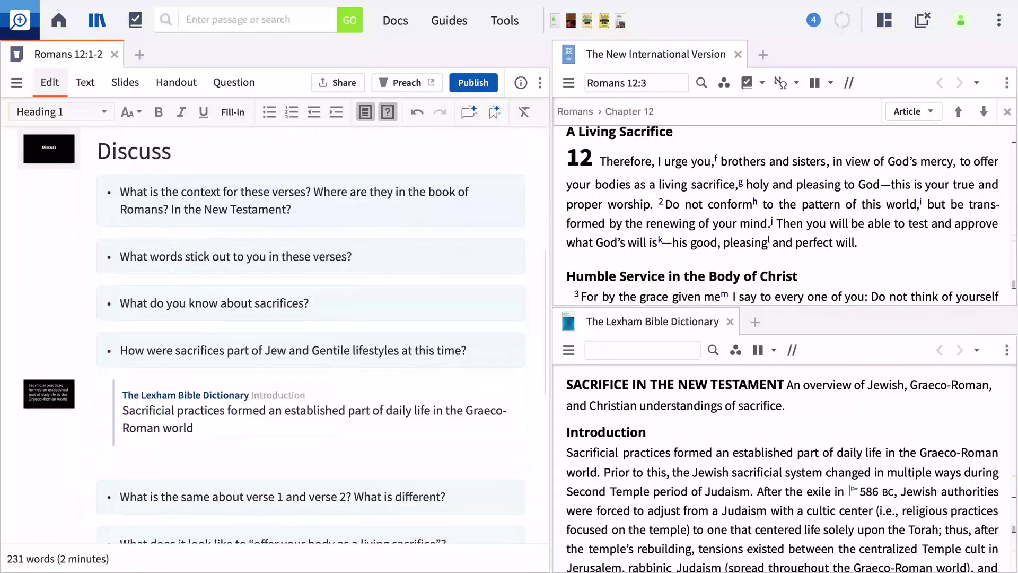
{"action": "scroll", "coordinate": [285, 326], "scroll_direction": "down", "scroll_amount": 2}
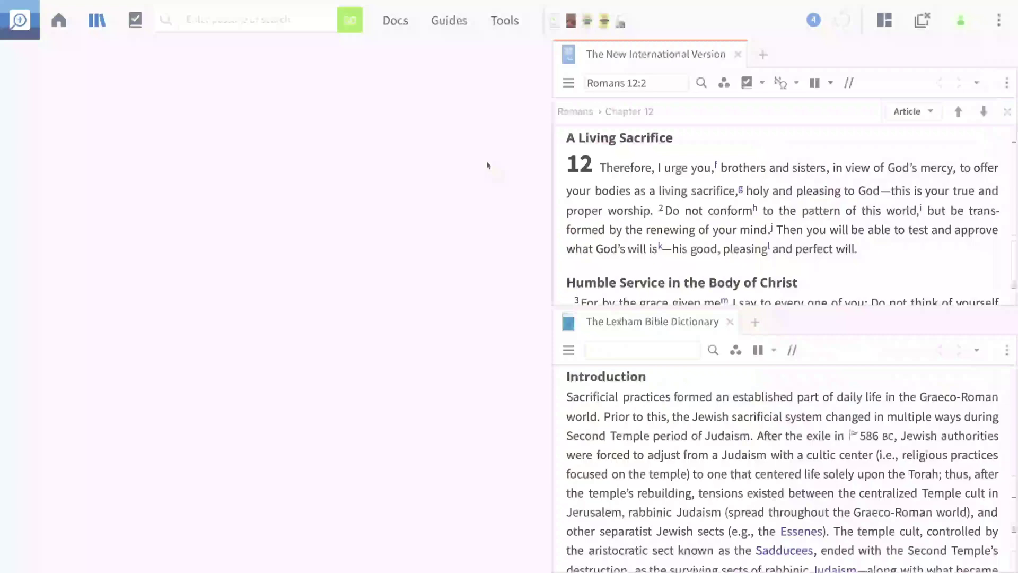
Create a new Sermon Builder document and title it 'Romans 12:1-2'
{"action": "left_click", "coordinate": [517, 21]}
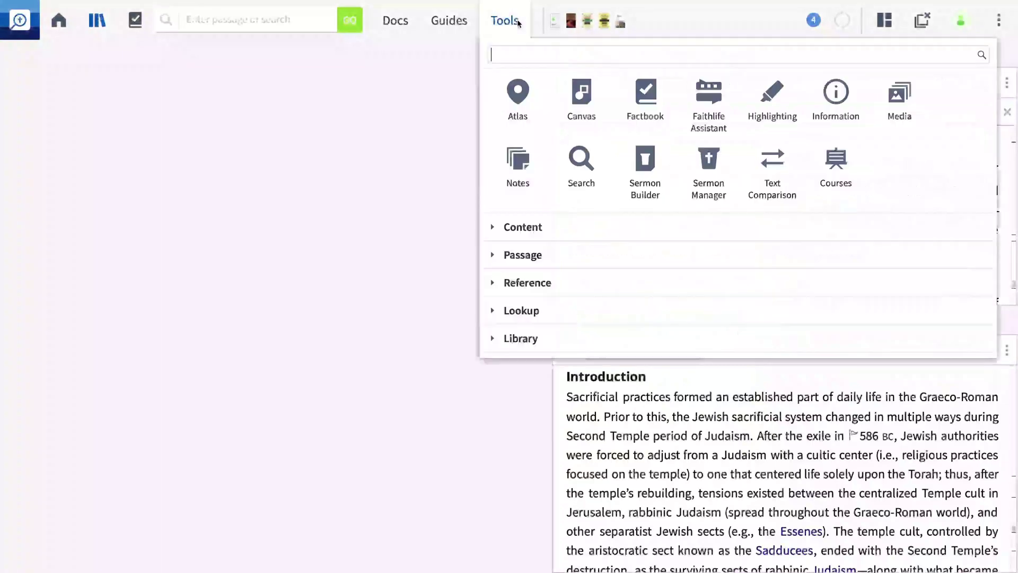
{"action": "left_click", "coordinate": [645, 165]}
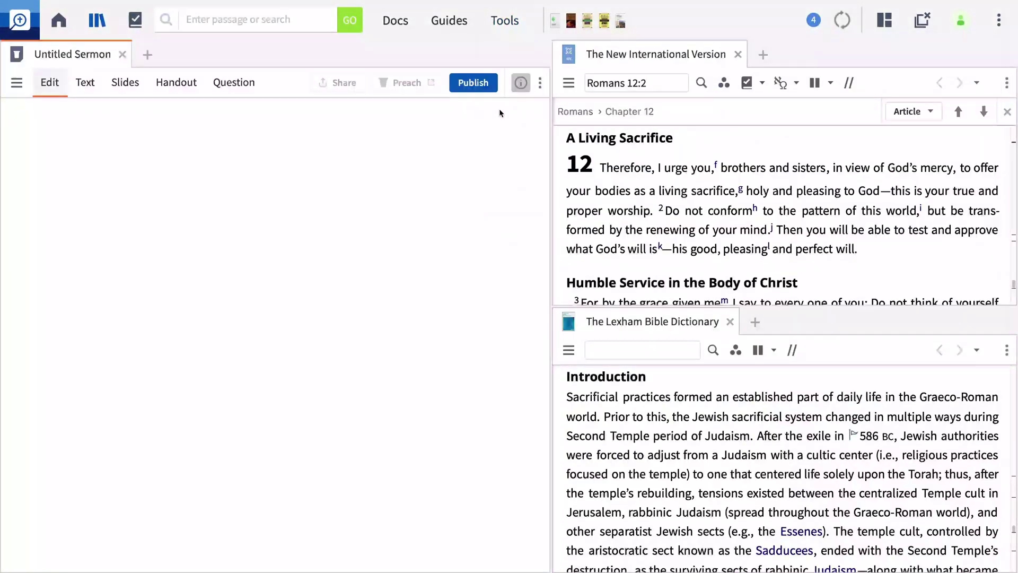
{"action": "left_click", "coordinate": [519, 83]}
{"action": "left_click", "coordinate": [520, 83]}
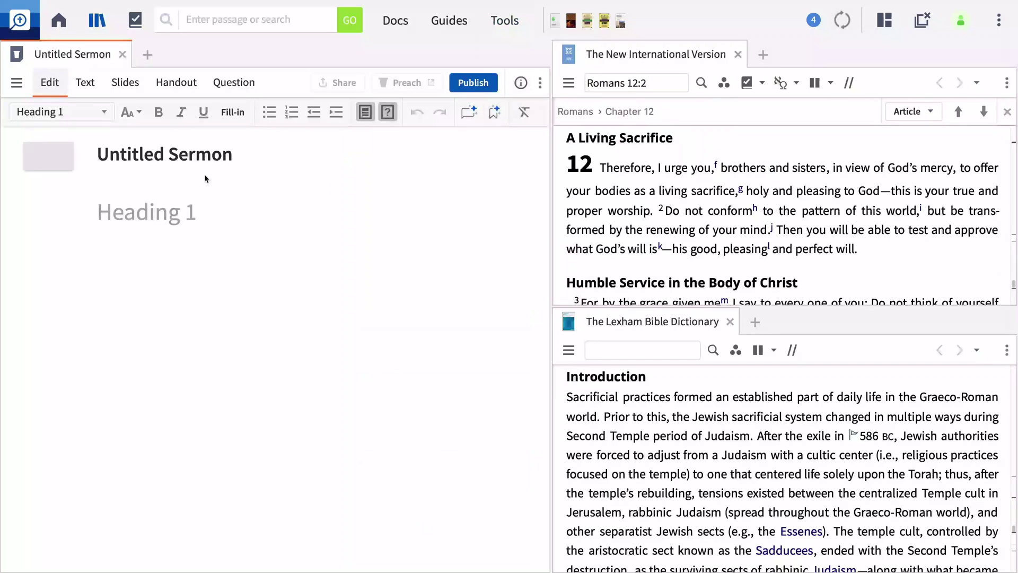
{"action": "left_click", "coordinate": [200, 158]}
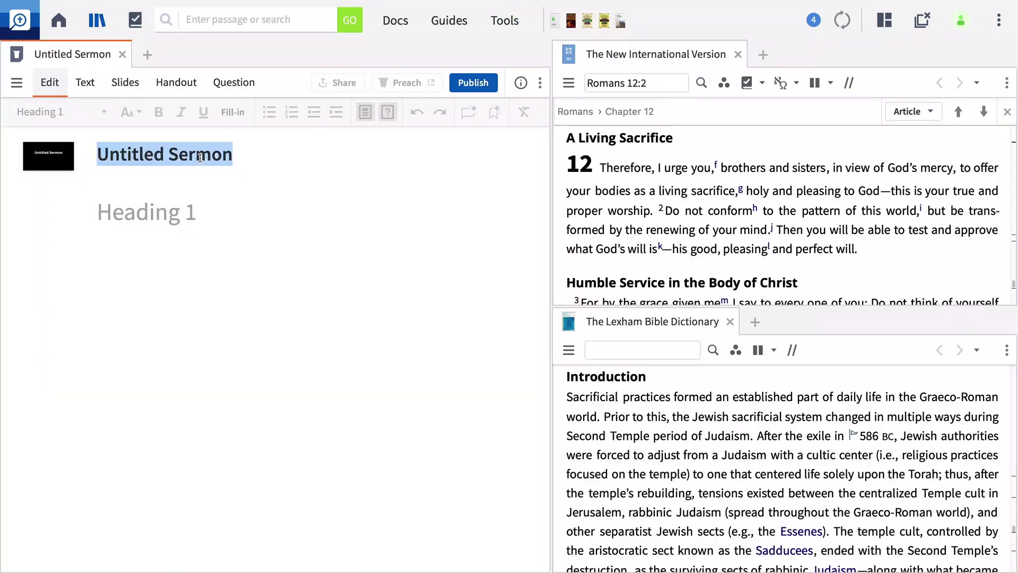
{"action": "type", "text": "Romans 12:1-"}
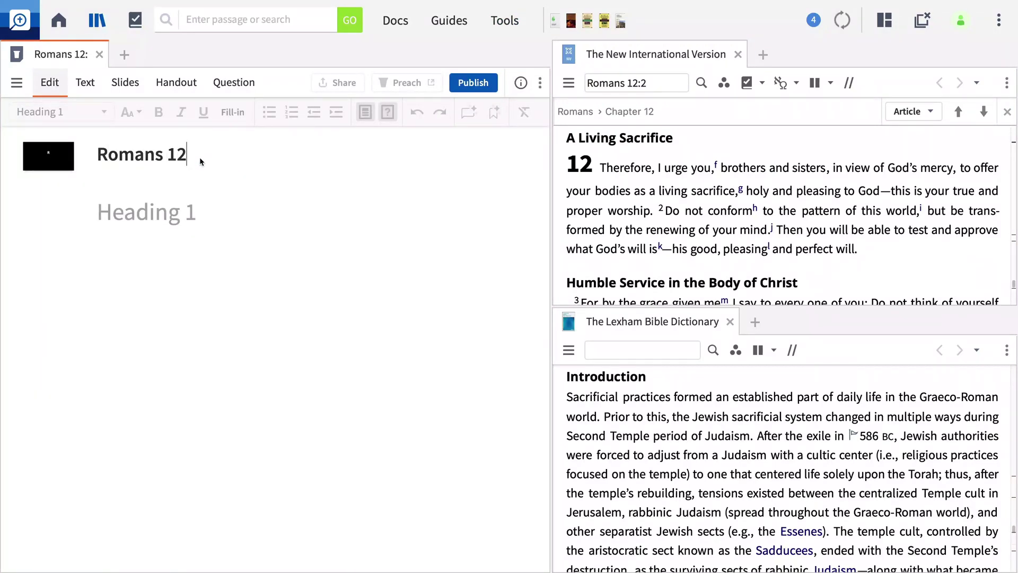
{"action": "type", "text": "2"}
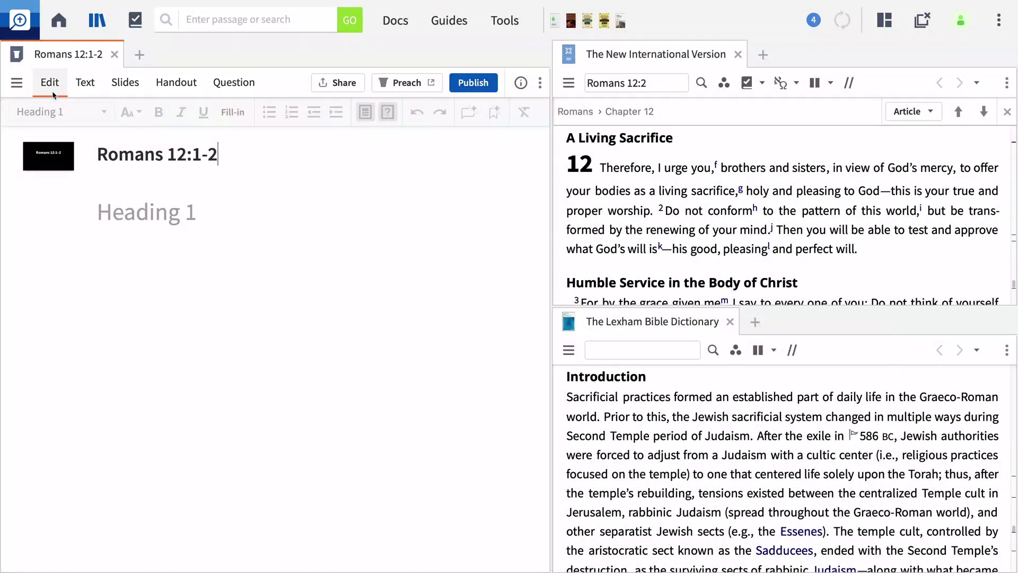
Type the headings Opening Question, Read, Discuss, Apply and Pray, then preview the study as a handout
{"action": "left_click", "coordinate": [117, 212]}
{"action": "type", "text": "Opening Question"}
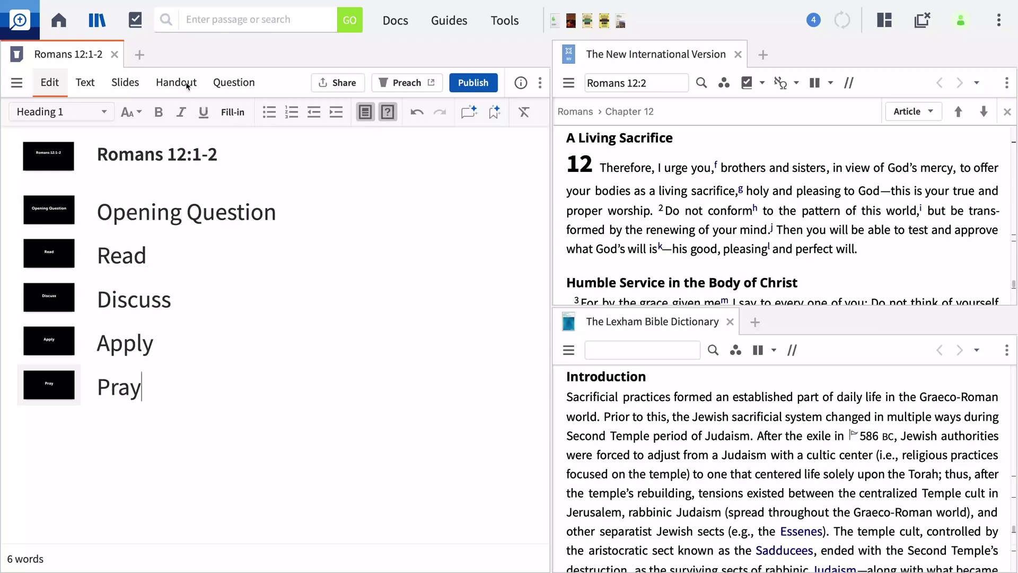
{"action": "left_click", "coordinate": [186, 86]}
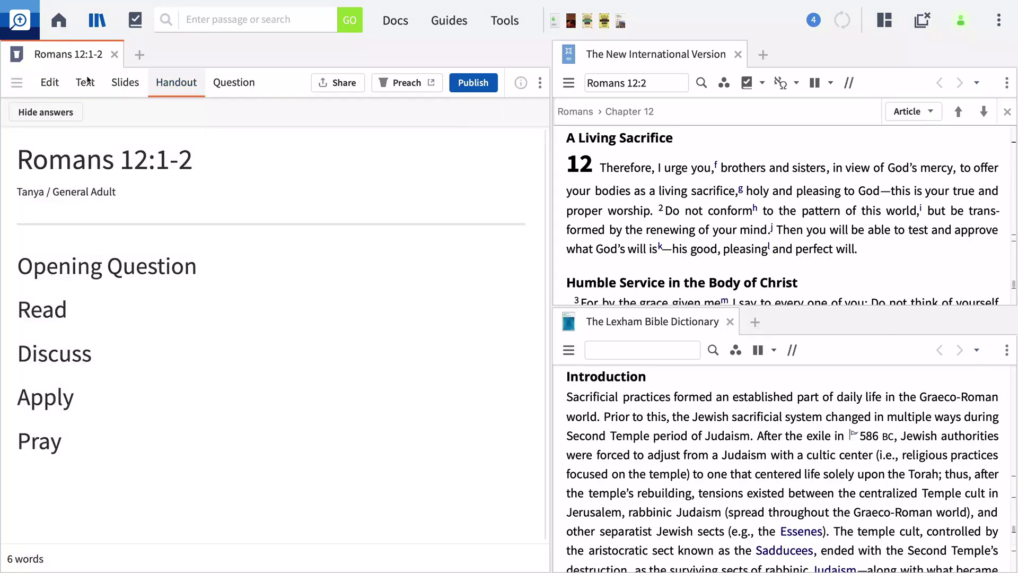
{"action": "left_click", "coordinate": [49, 83]}
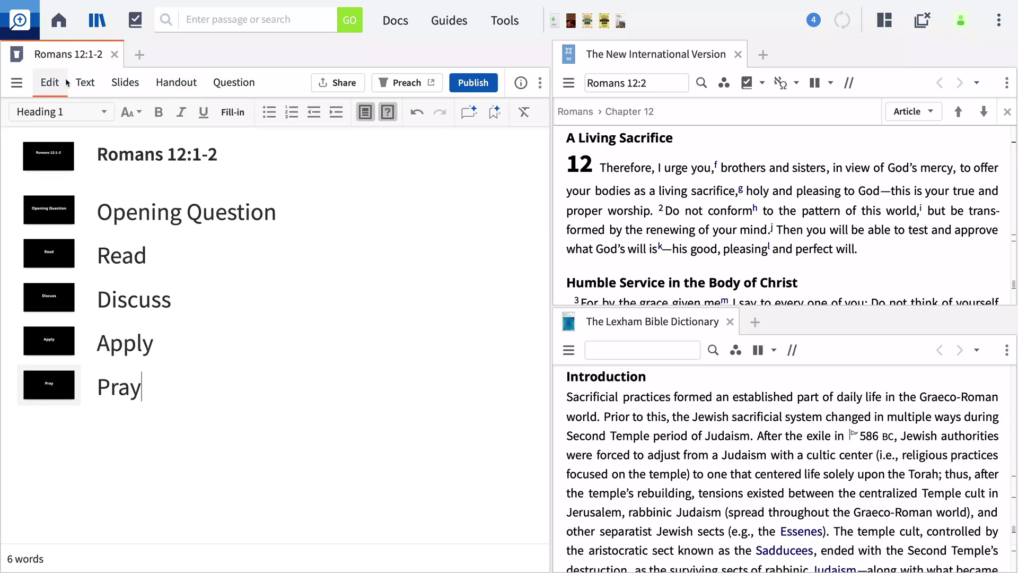
{"action": "left_click", "coordinate": [172, 86]}
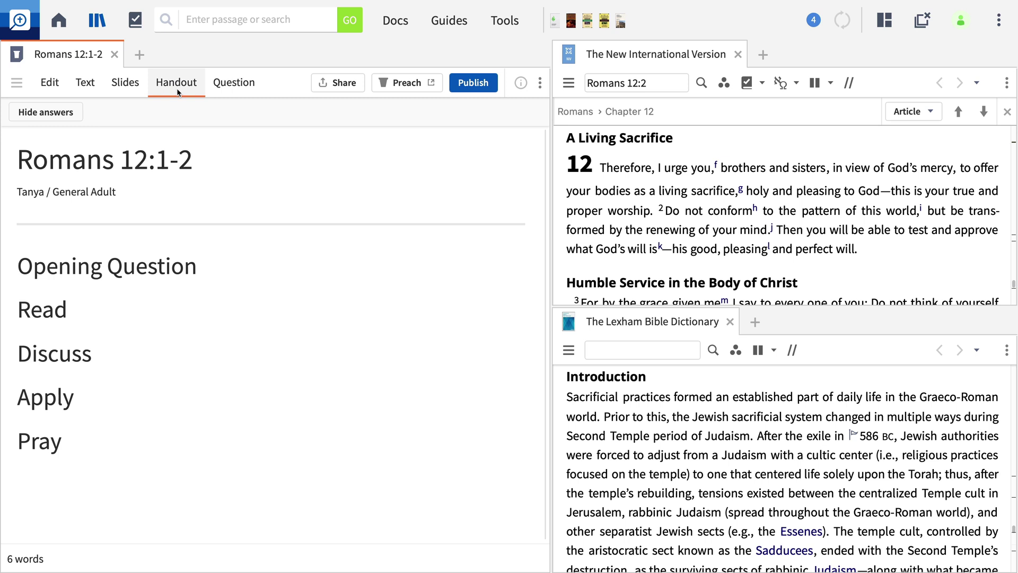
Add the busy working-or-learning question under Opening Question and include it in the handout
{"action": "left_click", "coordinate": [49, 85]}
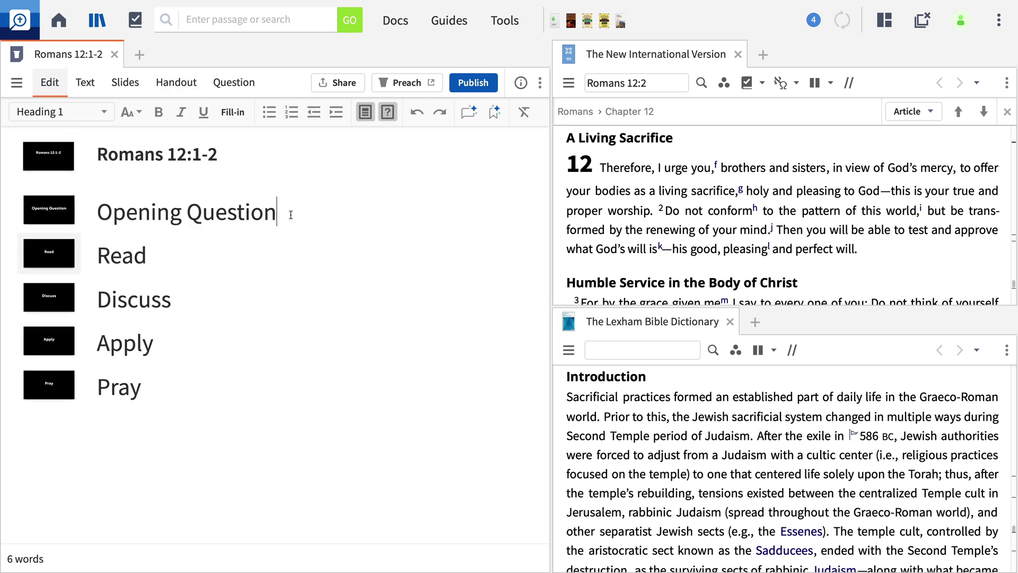
{"action": "key", "text": "Return"}
{"action": "type", "text": "Do you"}
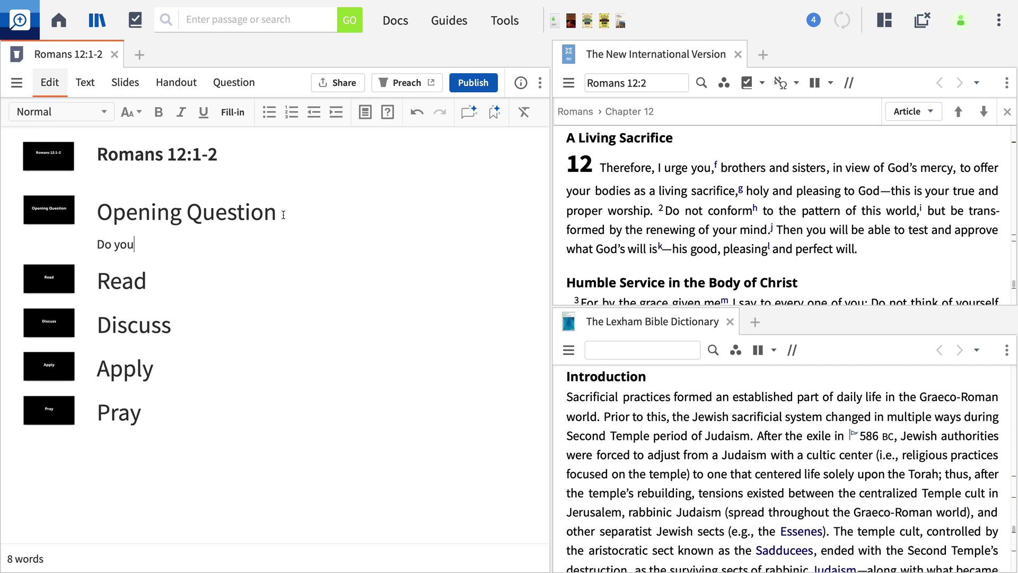
{"action": "type", "text": " prefer to be bu"}
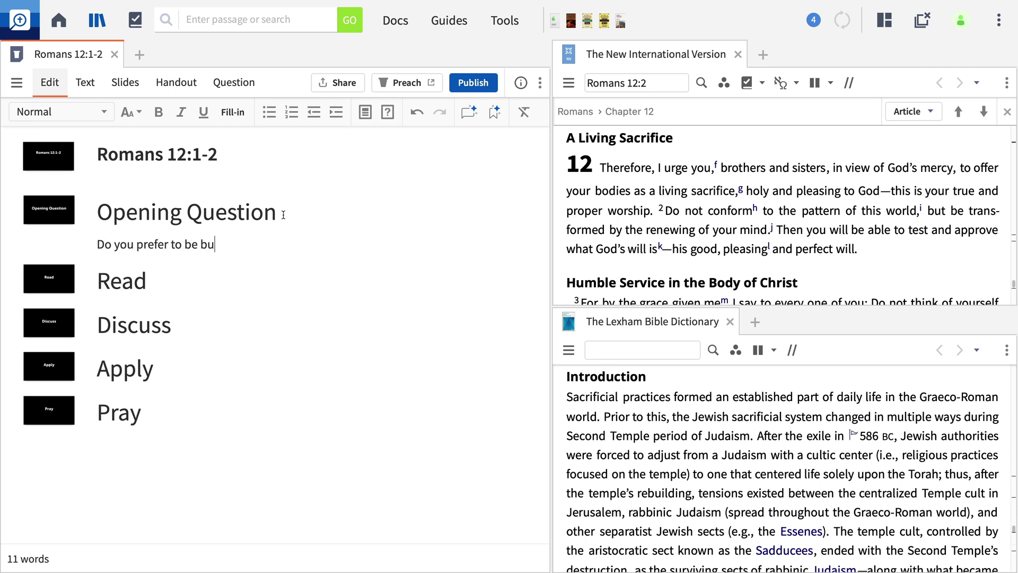
{"action": "type", "text": "sy working and he"}
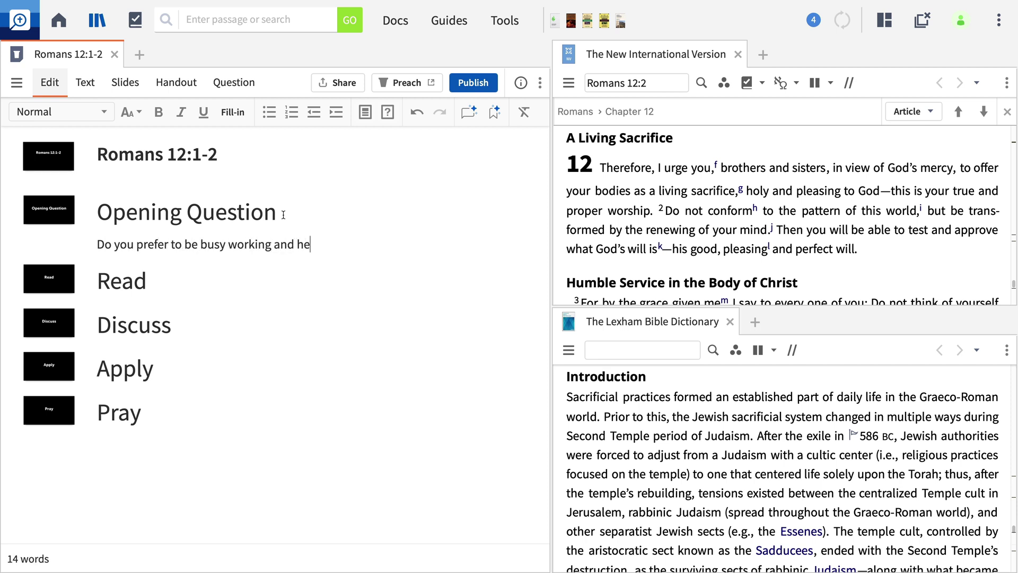
{"action": "type", "text": "lping others, or to b"}
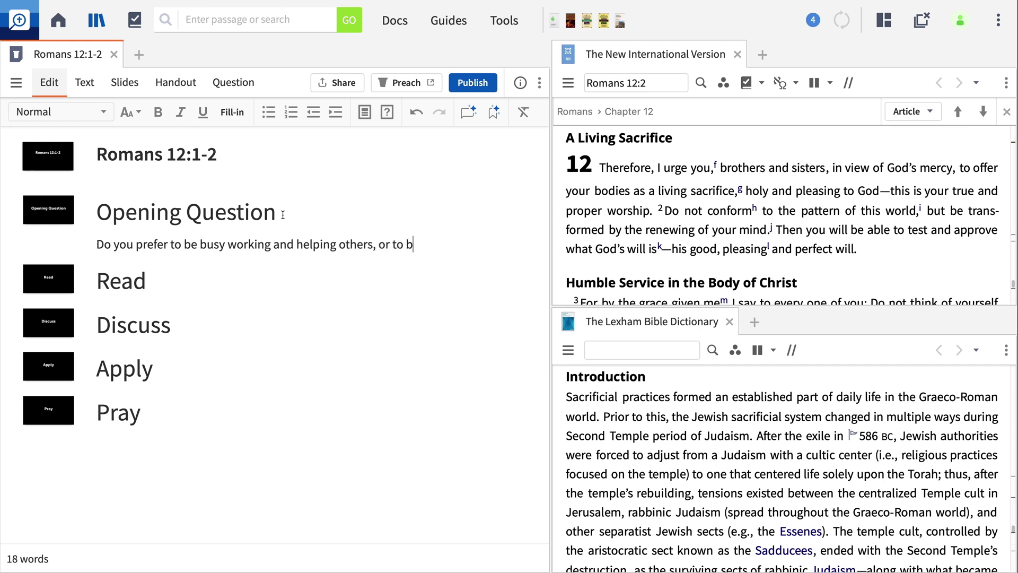
{"action": "type", "text": "e busy learning and debating new t"}
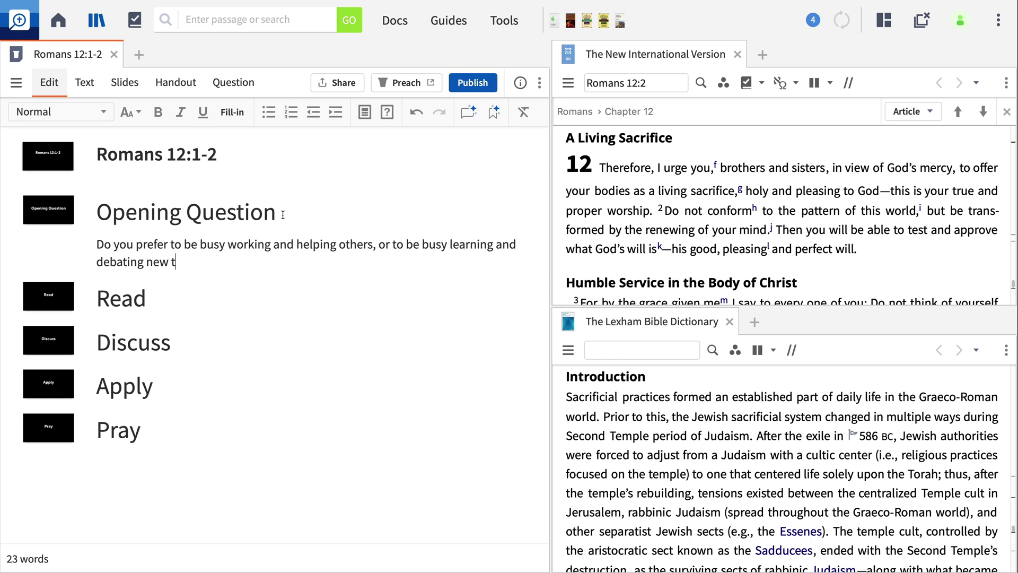
{"action": "type", "text": "hings?"}
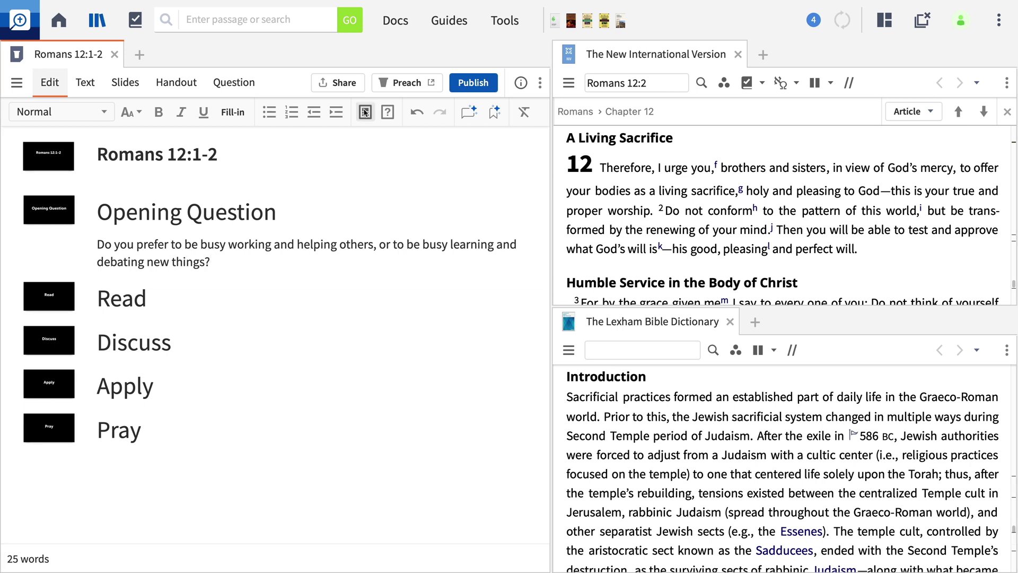
{"action": "left_click", "coordinate": [364, 112]}
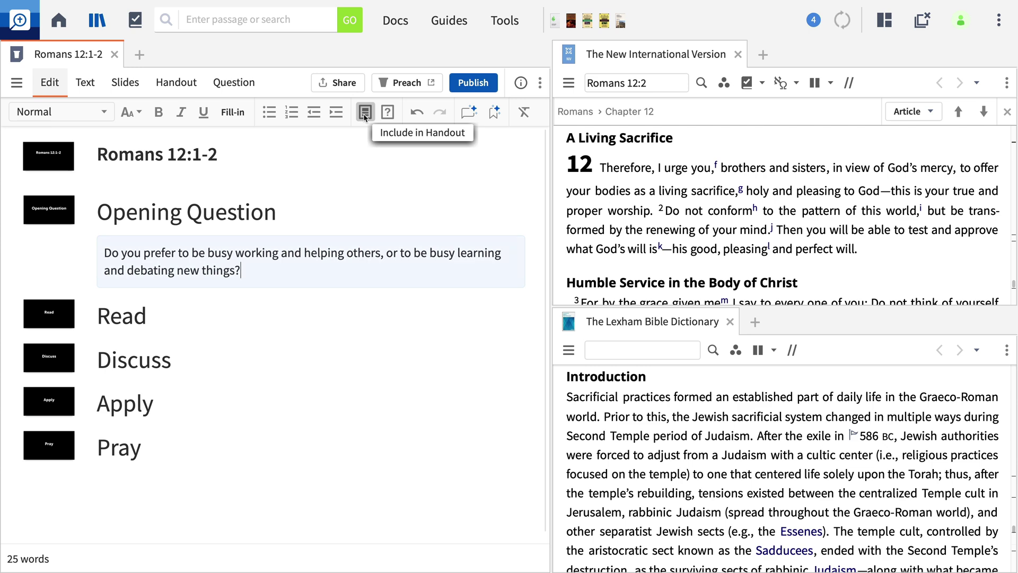
Check the opening question in the Handout and Question views, returning to Edit
{"action": "left_click", "coordinate": [174, 90]}
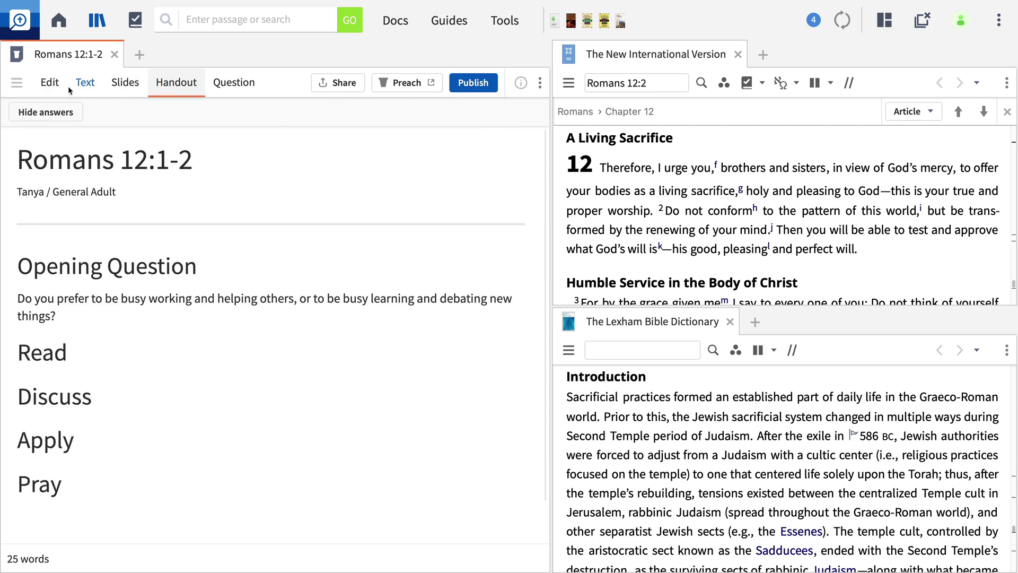
{"action": "left_click", "coordinate": [49, 87]}
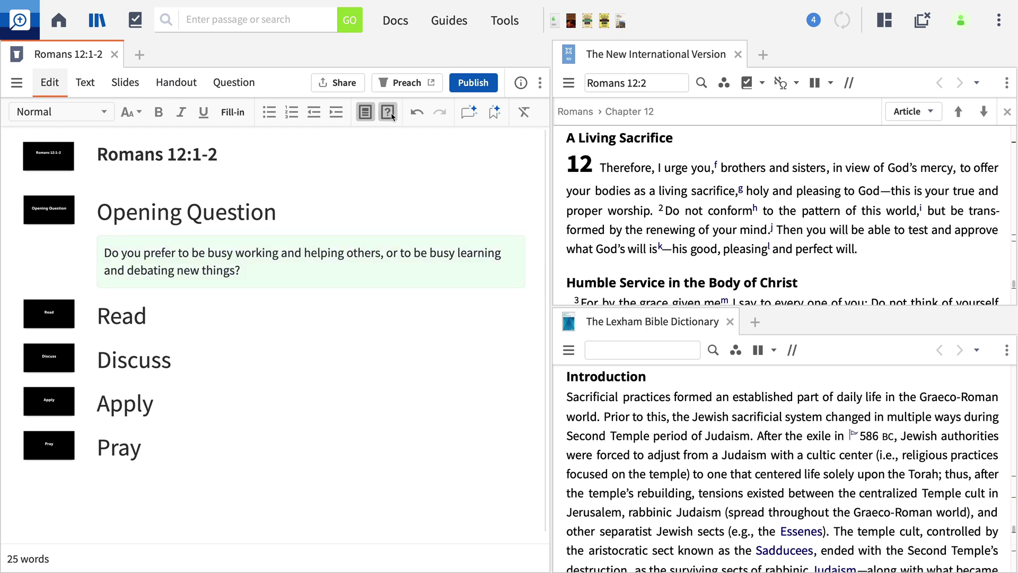
{"action": "left_click", "coordinate": [225, 88]}
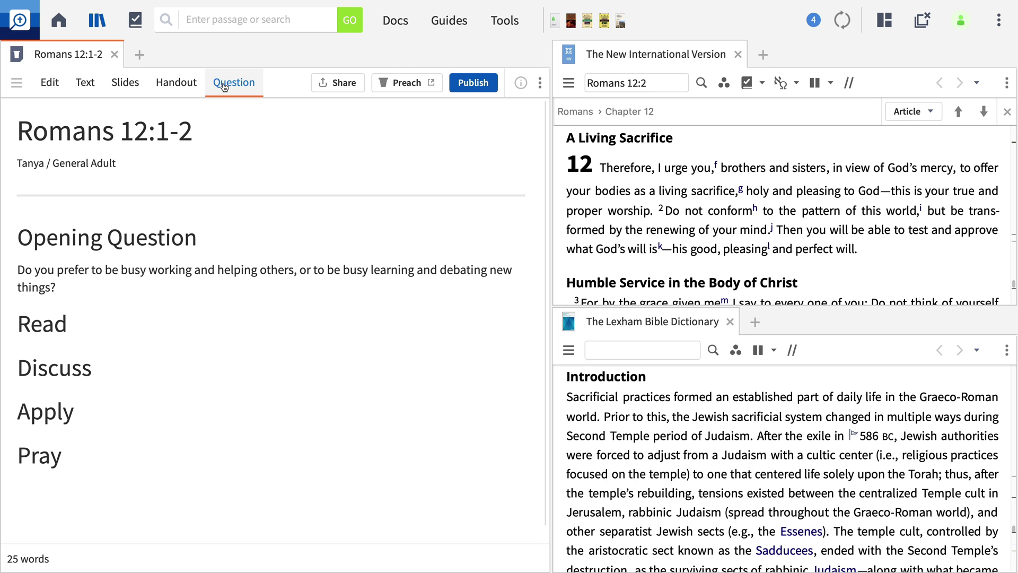
{"action": "left_click", "coordinate": [49, 83]}
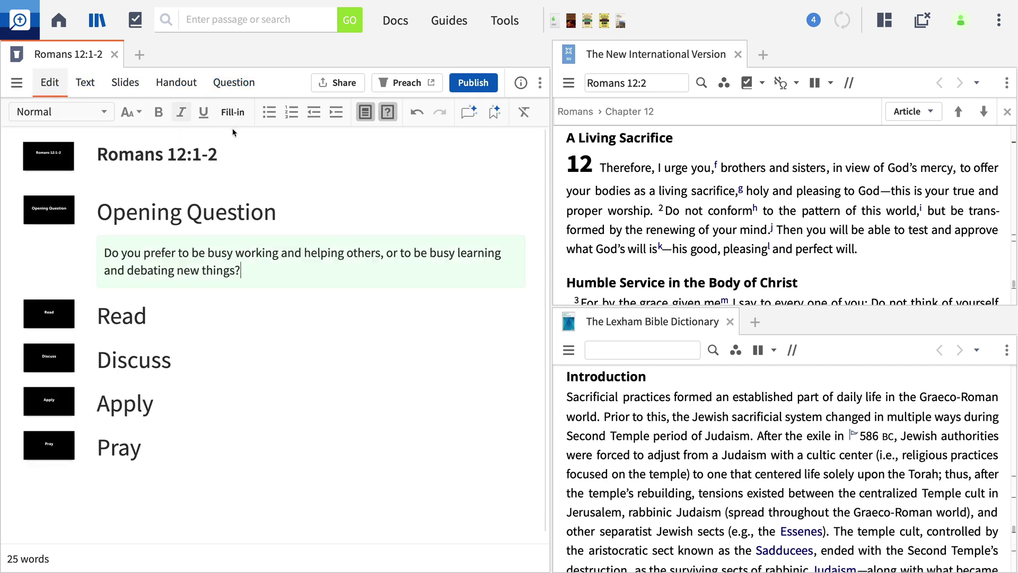
Set the opening question to handout only, not questions, and show the handout preview
{"action": "left_click", "coordinate": [387, 114]}
{"action": "left_click", "coordinate": [365, 112]}
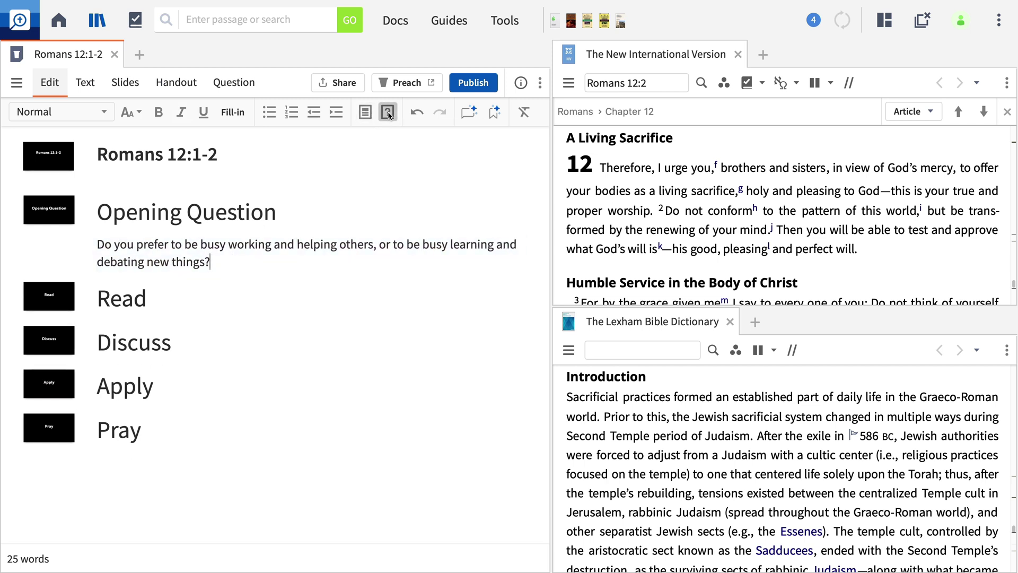
{"action": "left_click", "coordinate": [365, 113]}
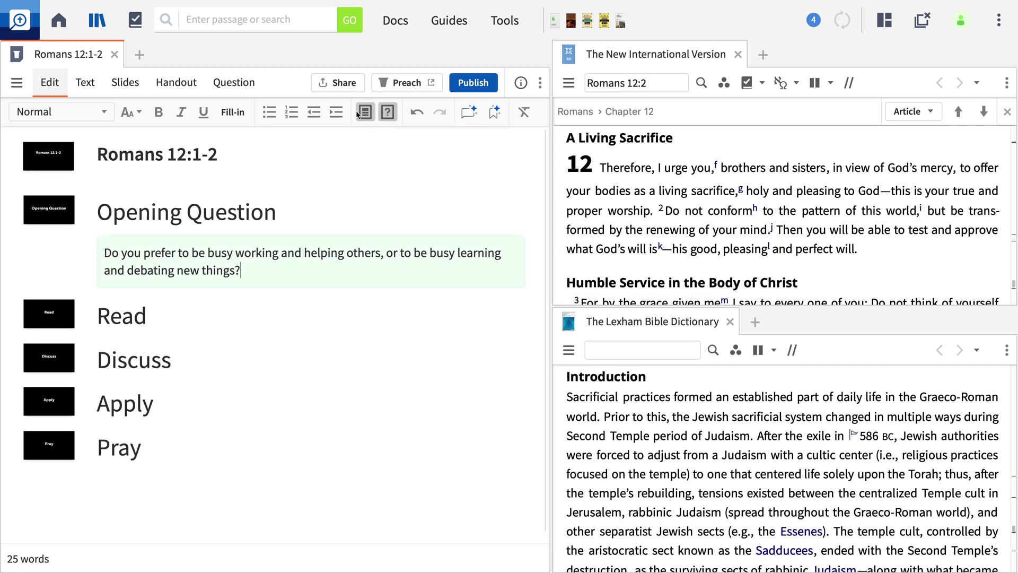
{"action": "left_click", "coordinate": [389, 113]}
{"action": "left_click", "coordinate": [183, 85]}
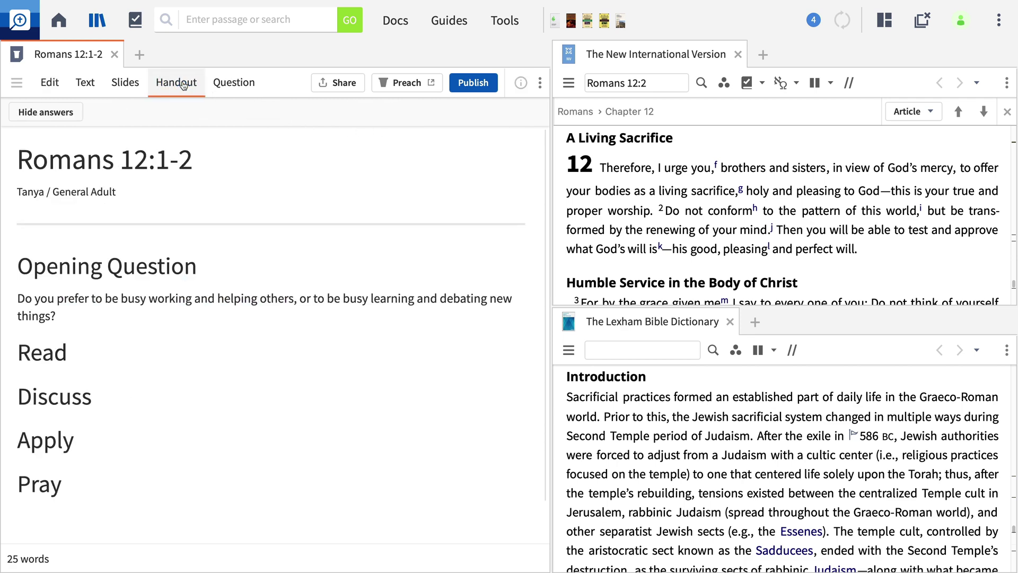
Add bulleted Discuss questions, starting with 'What is the context for these verses?'
{"action": "left_click", "coordinate": [53, 83]}
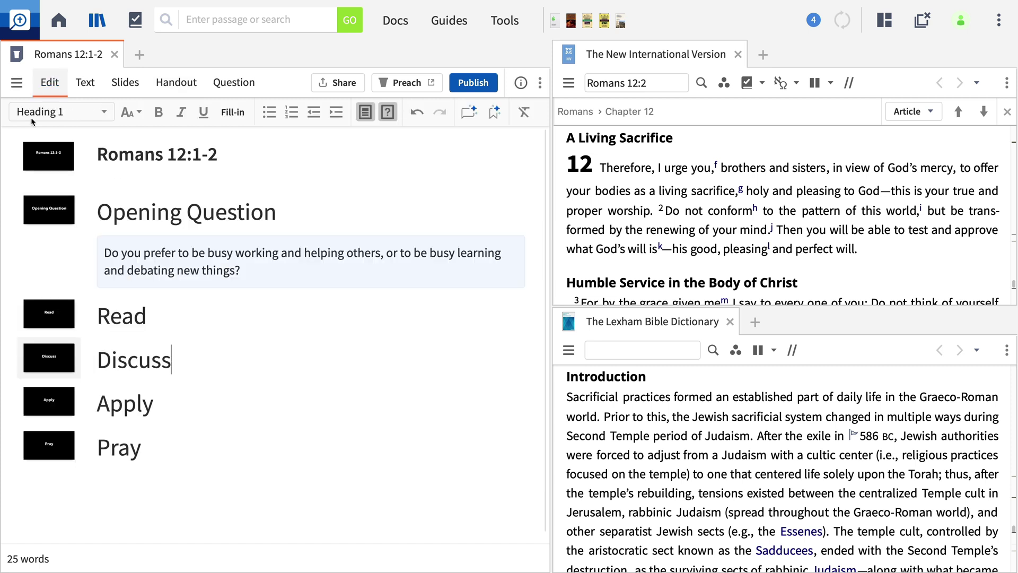
{"action": "left_click", "coordinate": [200, 377]}
{"action": "key", "text": "Return"}
{"action": "left_click", "coordinate": [269, 111]}
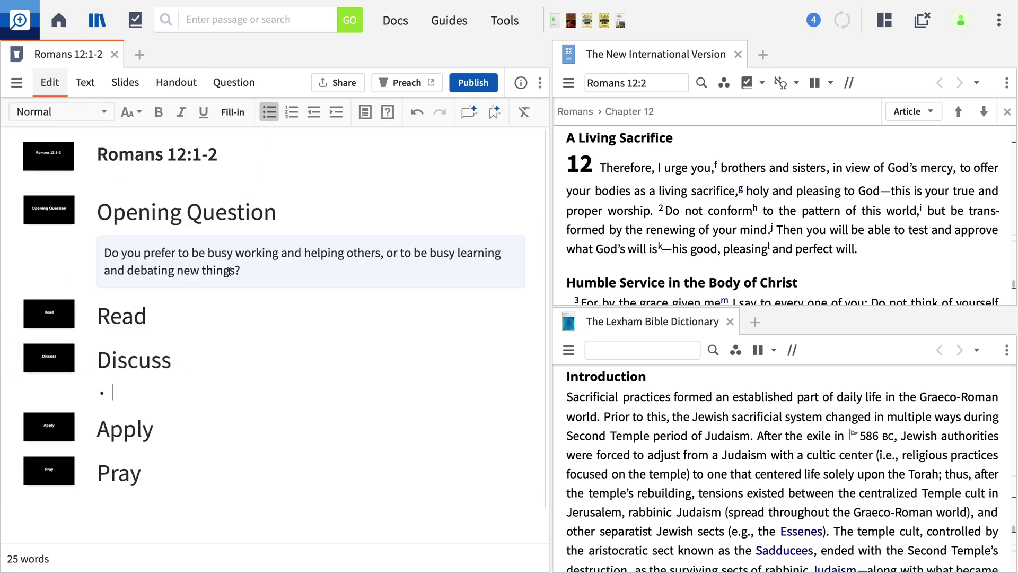
{"action": "type", "text": "What is the context for these vers"}
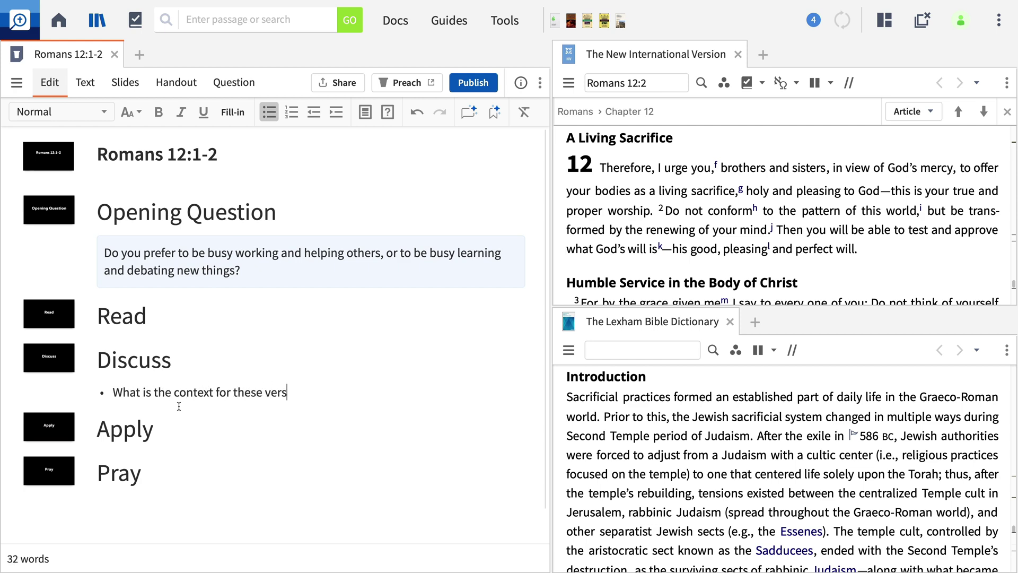
{"action": "type", "text": "es?"}
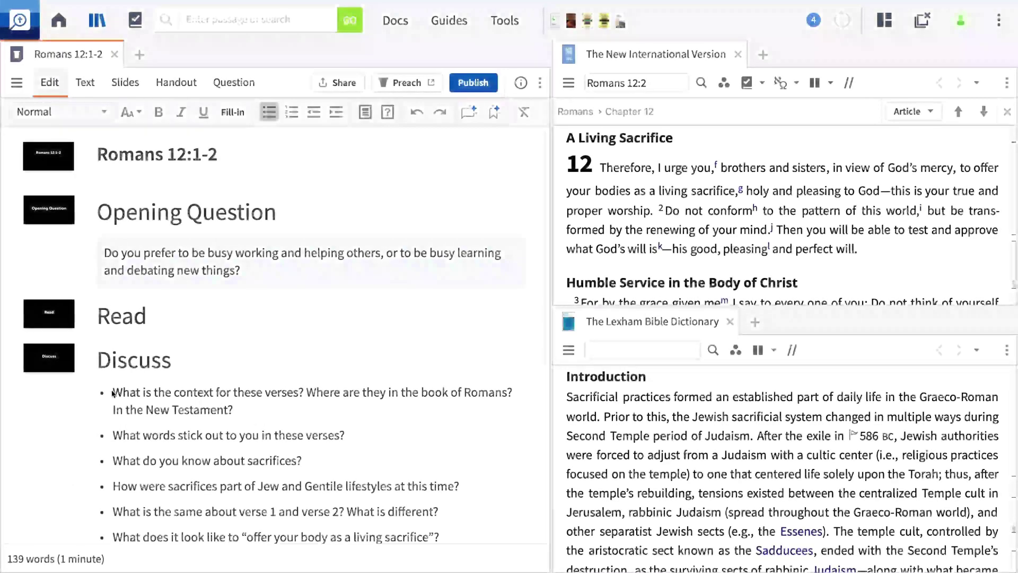
Turn the Discuss questions and both Apply questions into question blocks
{"action": "left_click_drag", "start_coordinate": [113, 392], "coordinate": [207, 362]}
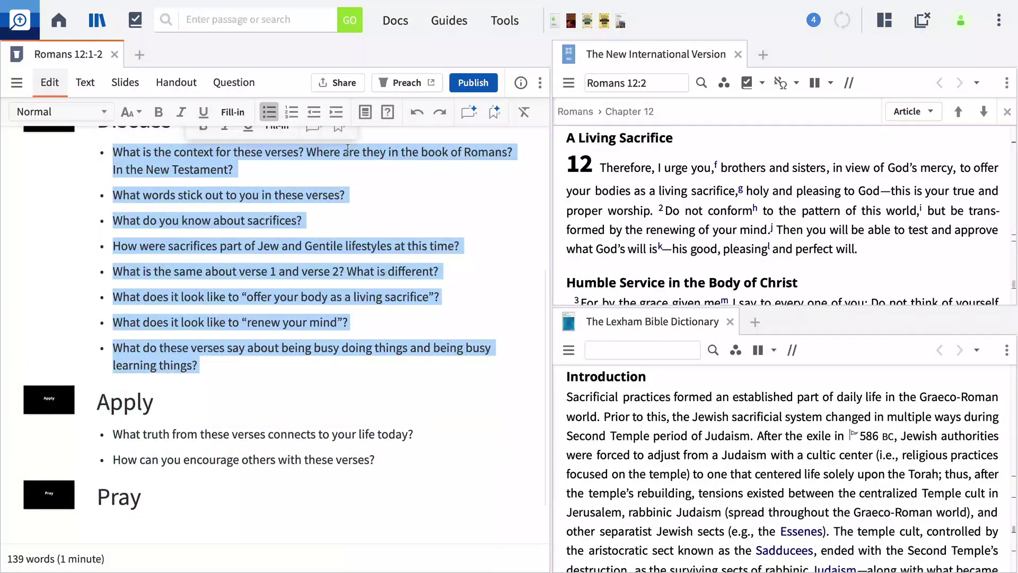
{"action": "left_click", "coordinate": [365, 111]}
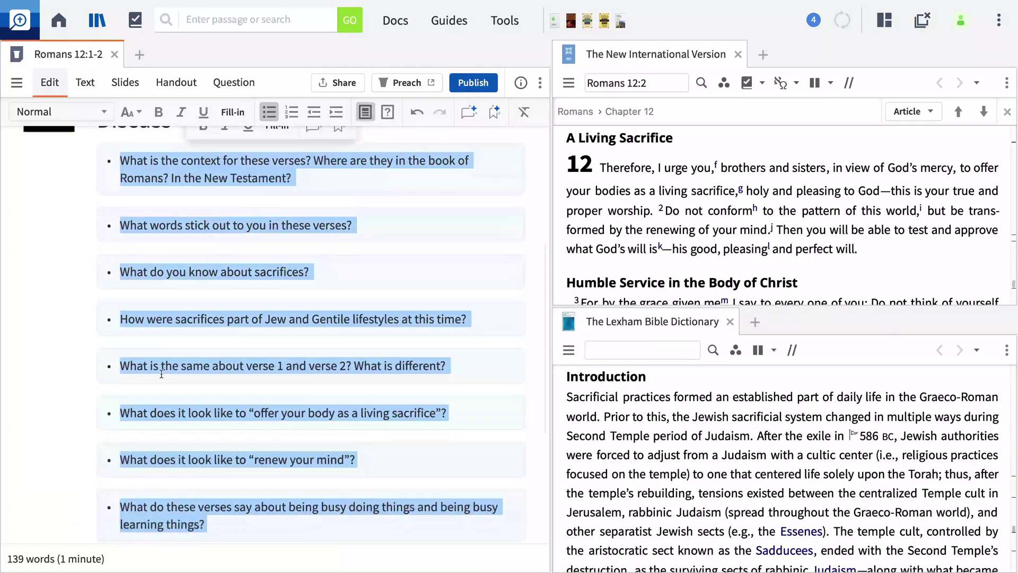
{"action": "scroll", "coordinate": [161, 375], "scroll_direction": "down", "scroll_amount": 3}
{"action": "scroll", "coordinate": [180, 410], "scroll_direction": "down", "scroll_amount": 1}
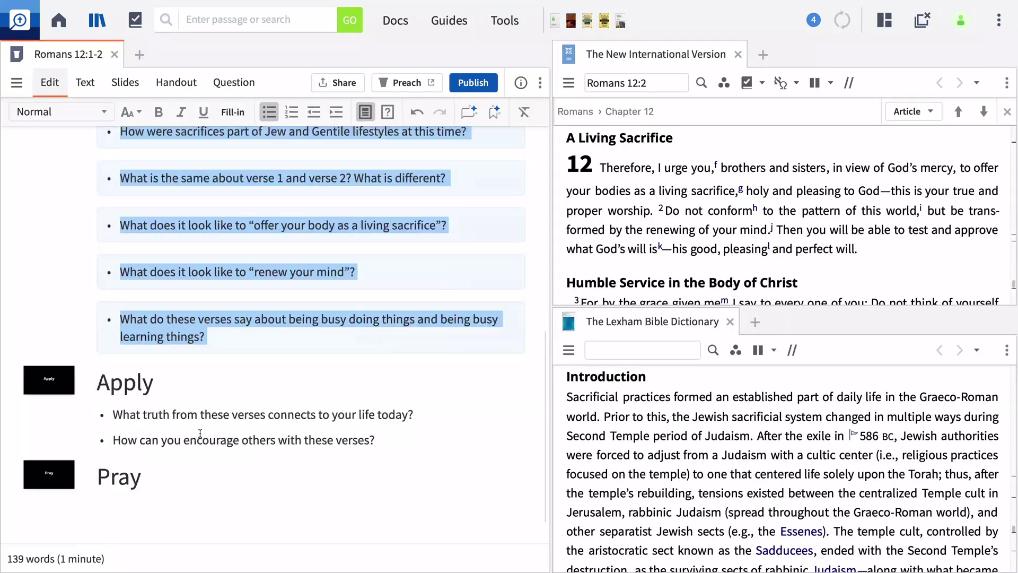
{"action": "left_click", "coordinate": [202, 439]}
{"action": "left_click_drag", "start_coordinate": [383, 441], "coordinate": [109, 414]}
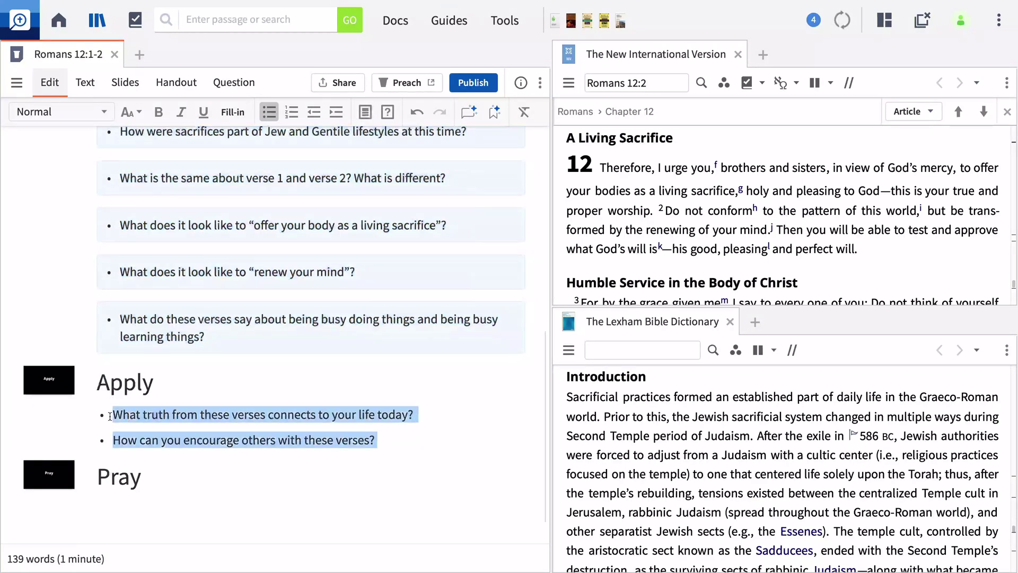
{"action": "left_click", "coordinate": [366, 112]}
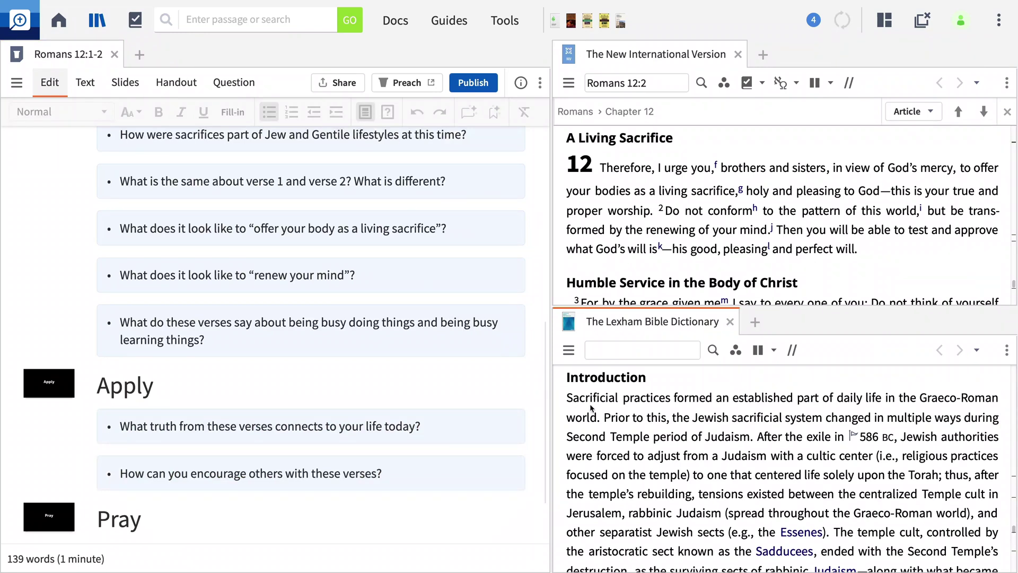
Copy the Lexham Bible Dictionary sentence on sacrificial practices and paste it below the sacrifices question
{"action": "scroll", "coordinate": [591, 408], "scroll_direction": "up", "scroll_amount": 3}
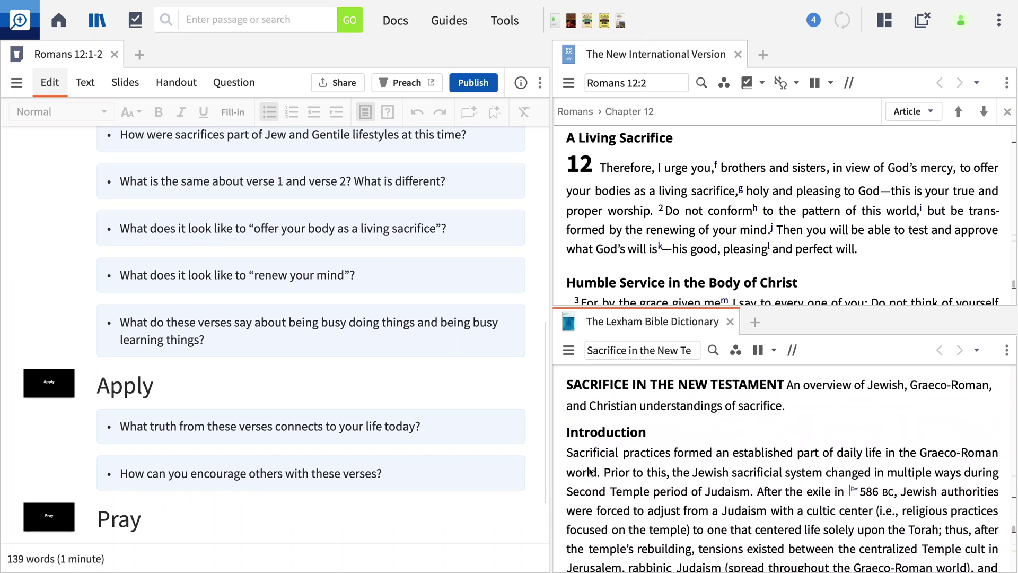
{"action": "left_click_drag", "start_coordinate": [567, 454], "coordinate": [593, 475]}
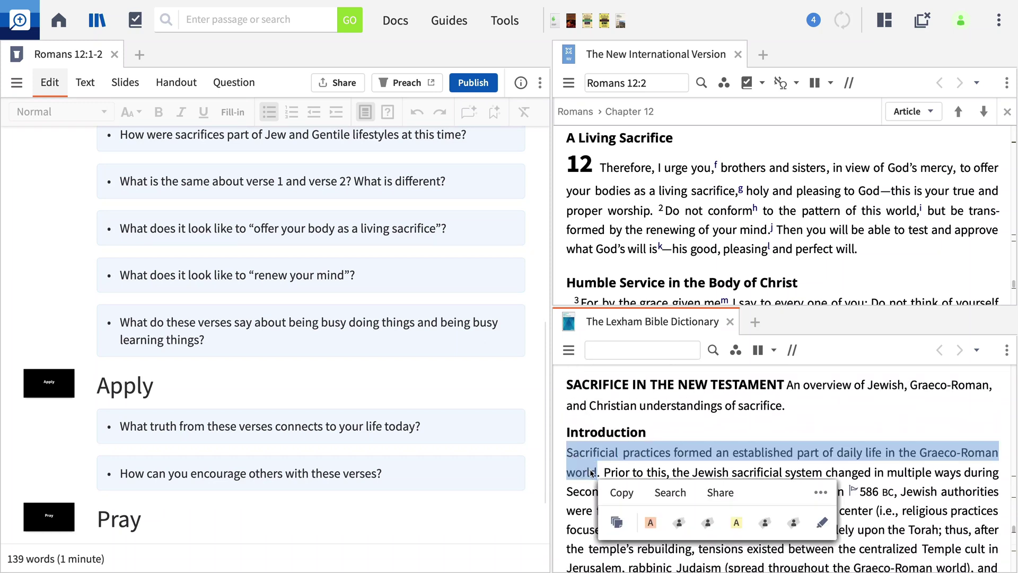
{"action": "left_click", "coordinate": [623, 494]}
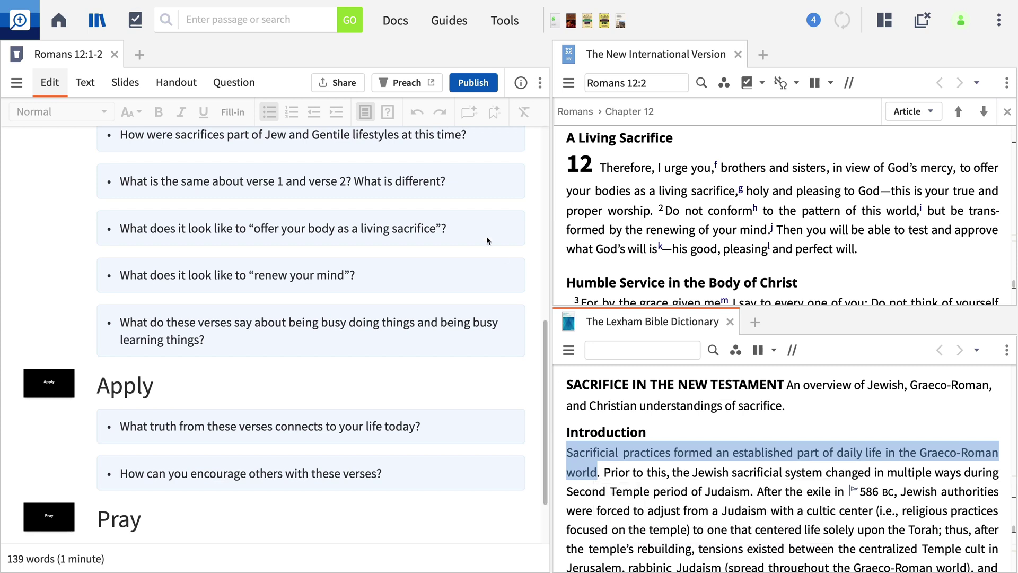
{"action": "left_click", "coordinate": [470, 137]}
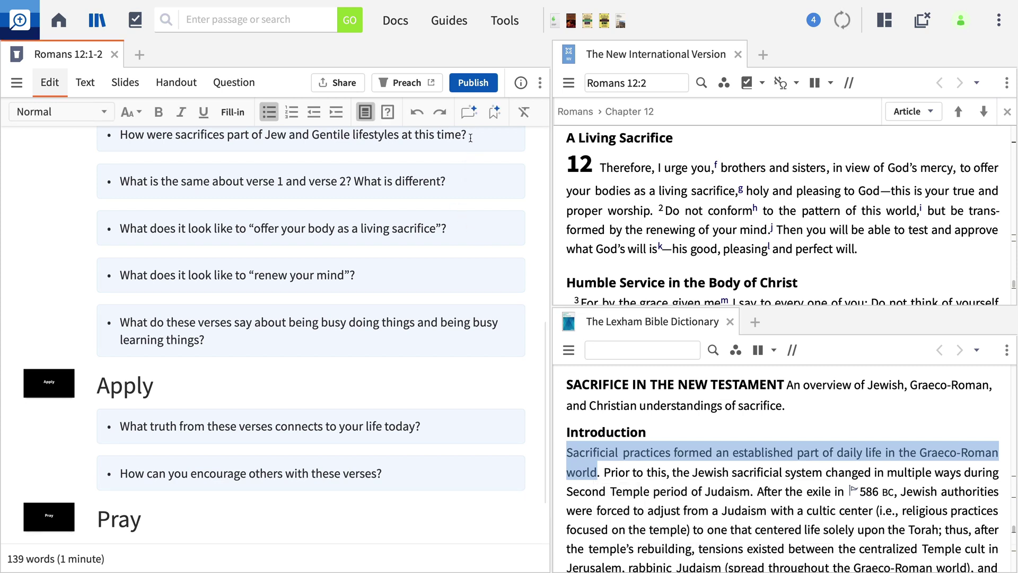
{"action": "key", "text": "Return"}
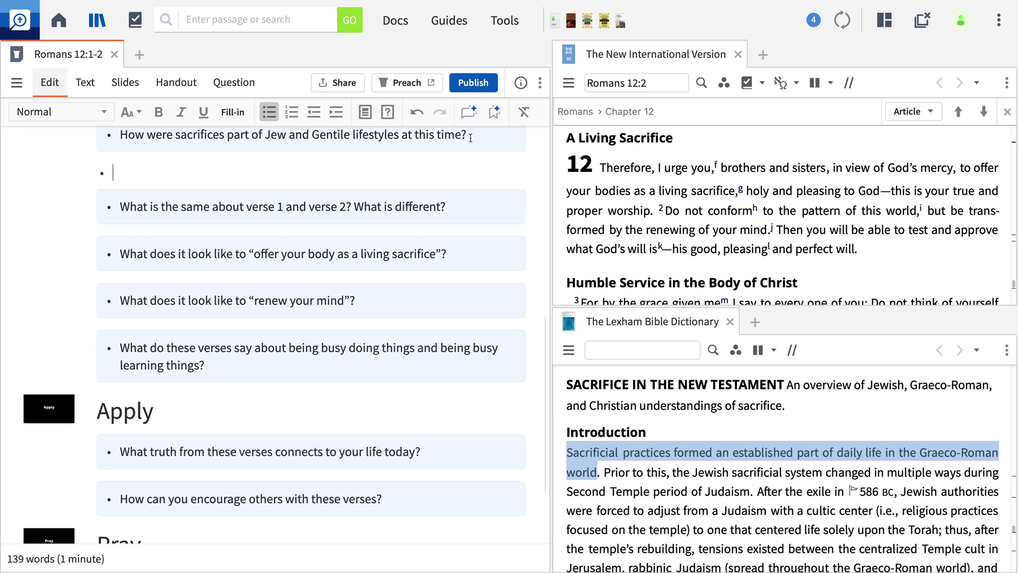
{"action": "key", "text": "ctrl+v"}
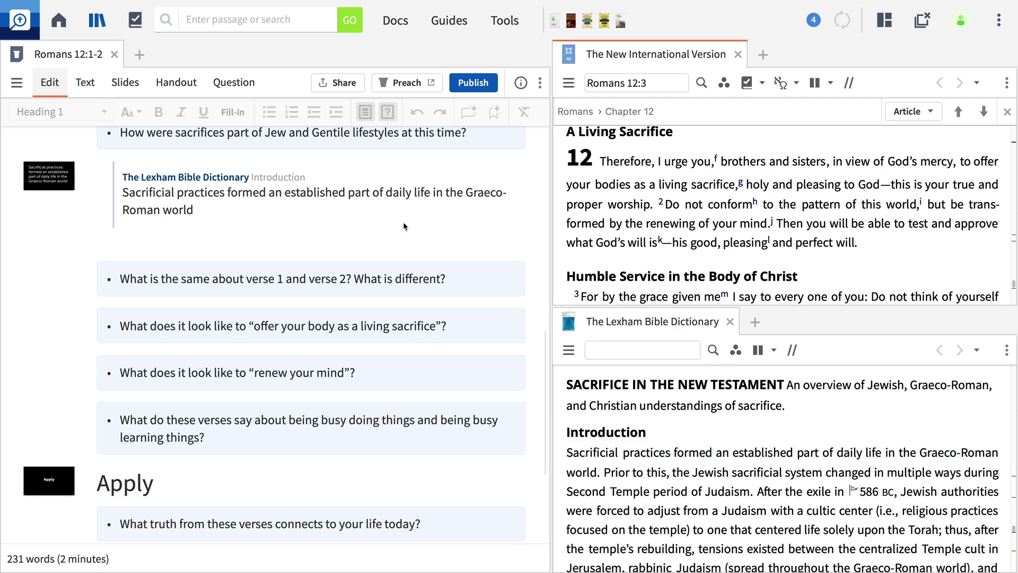
{"action": "left_click", "coordinate": [88, 85]}
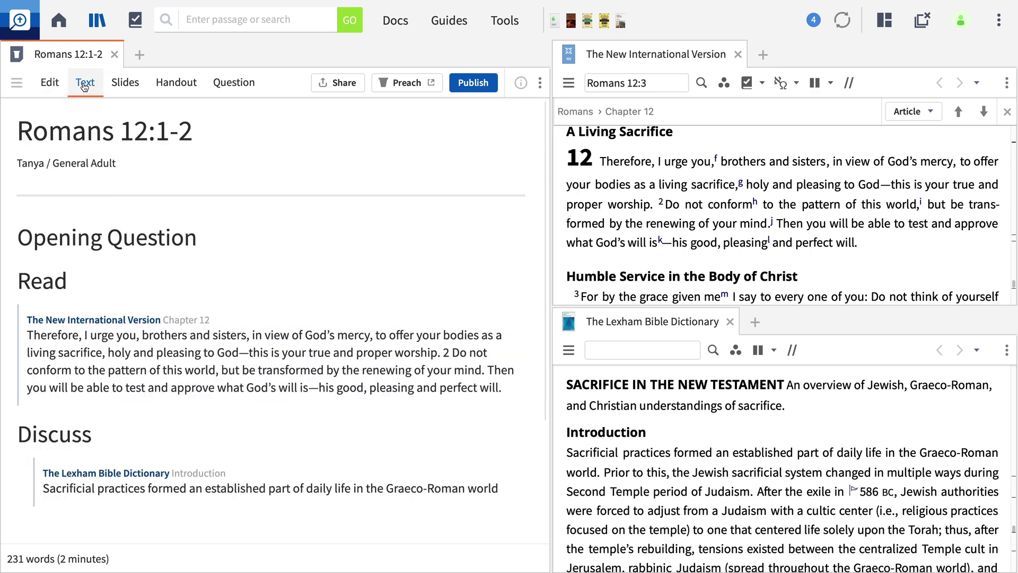
{"action": "left_click", "coordinate": [50, 83]}
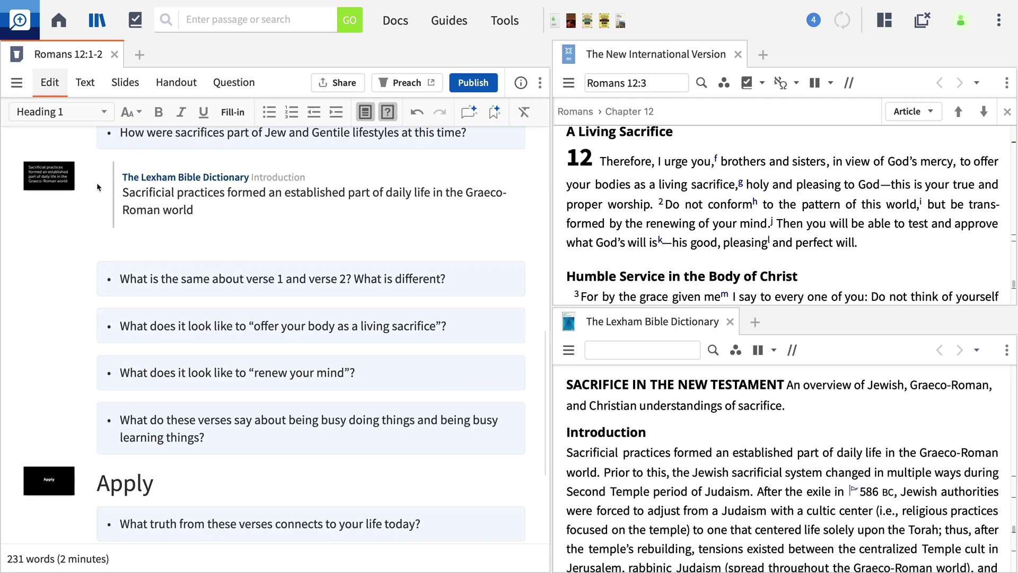
{"action": "scroll", "coordinate": [96, 183], "scroll_direction": "up", "scroll_amount": 4}
{"action": "scroll", "coordinate": [93, 183], "scroll_direction": "up", "scroll_amount": 6}
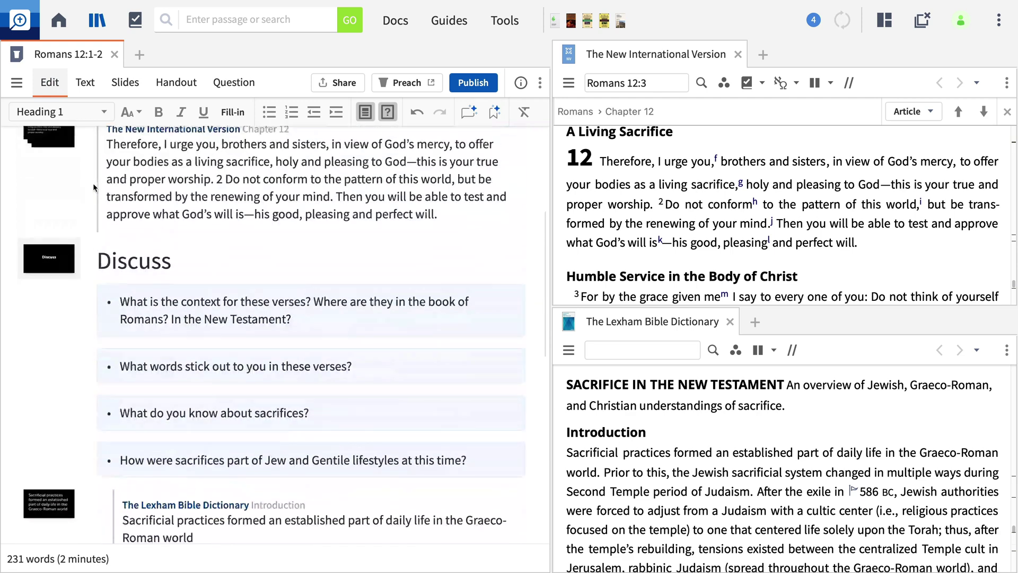
{"action": "scroll", "coordinate": [89, 186], "scroll_direction": "up", "scroll_amount": 1}
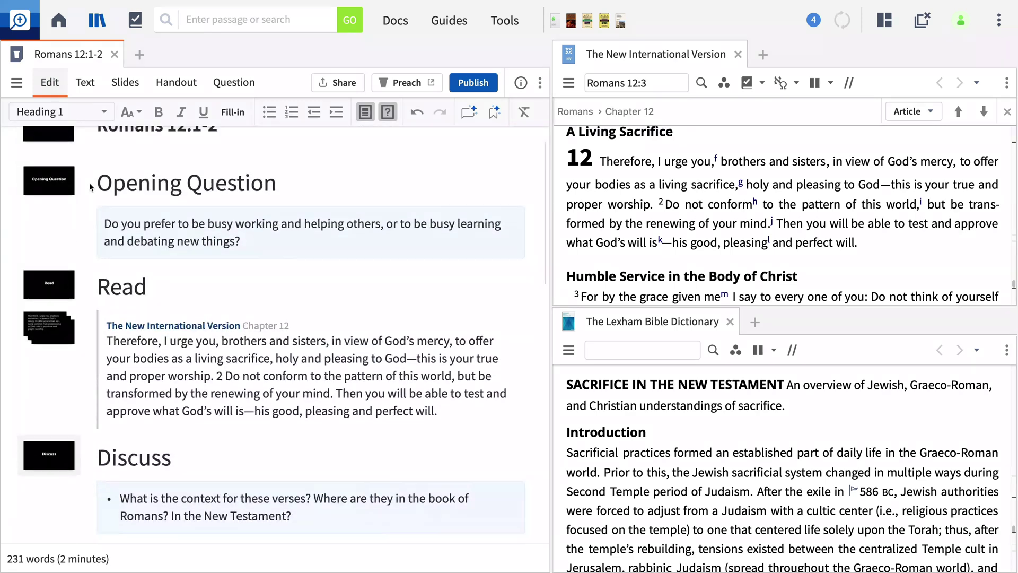
{"action": "left_click", "coordinate": [85, 83]}
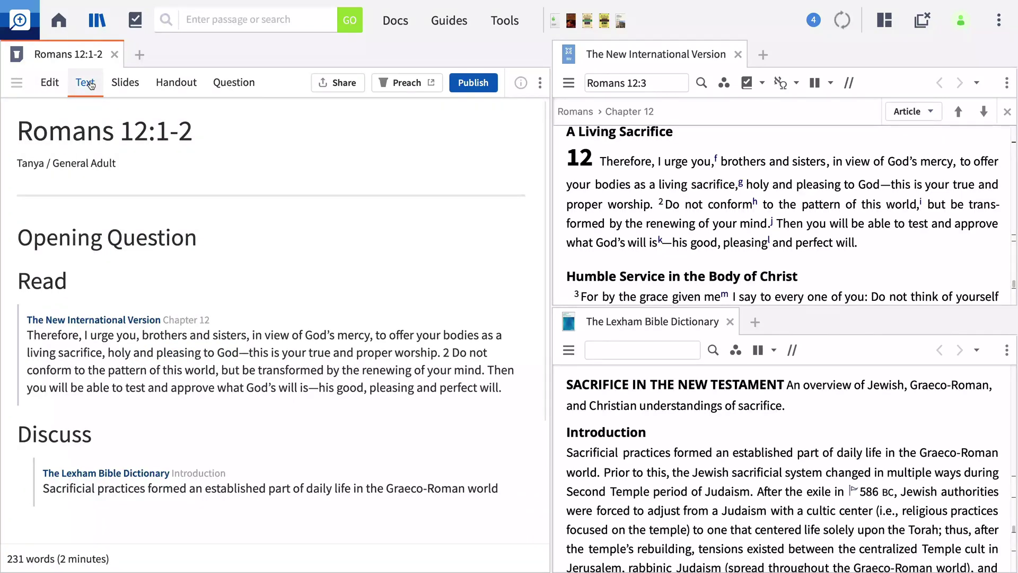
{"action": "left_click", "coordinate": [51, 85]}
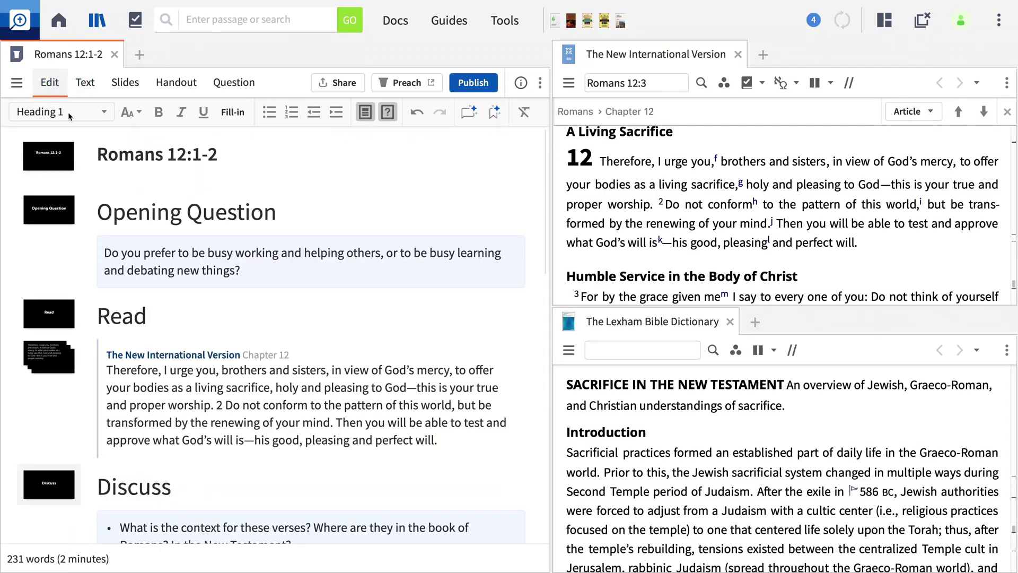
{"action": "scroll", "coordinate": [167, 288], "scroll_direction": "down", "scroll_amount": 3}
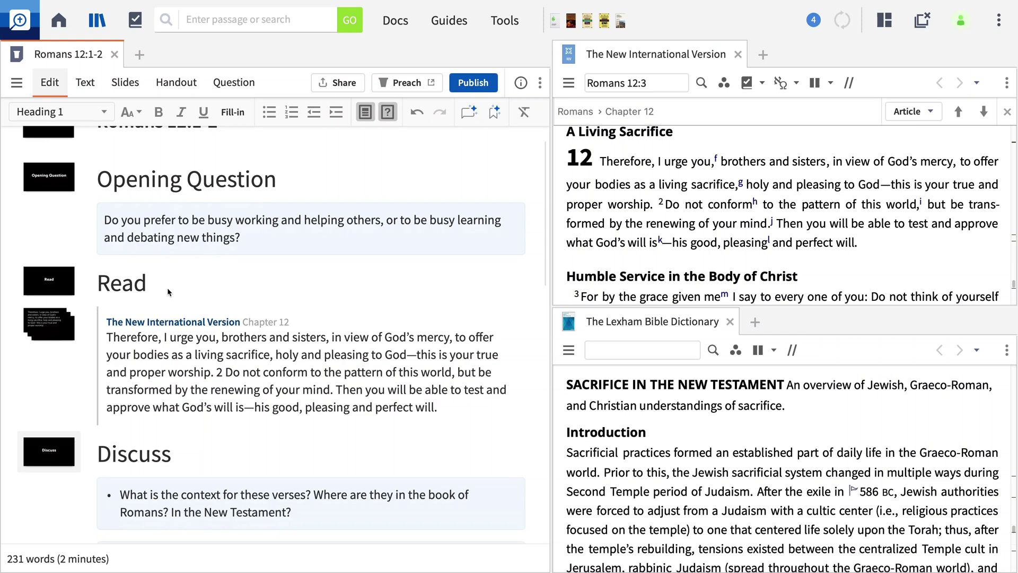
{"action": "scroll", "coordinate": [167, 288], "scroll_direction": "down", "scroll_amount": 5}
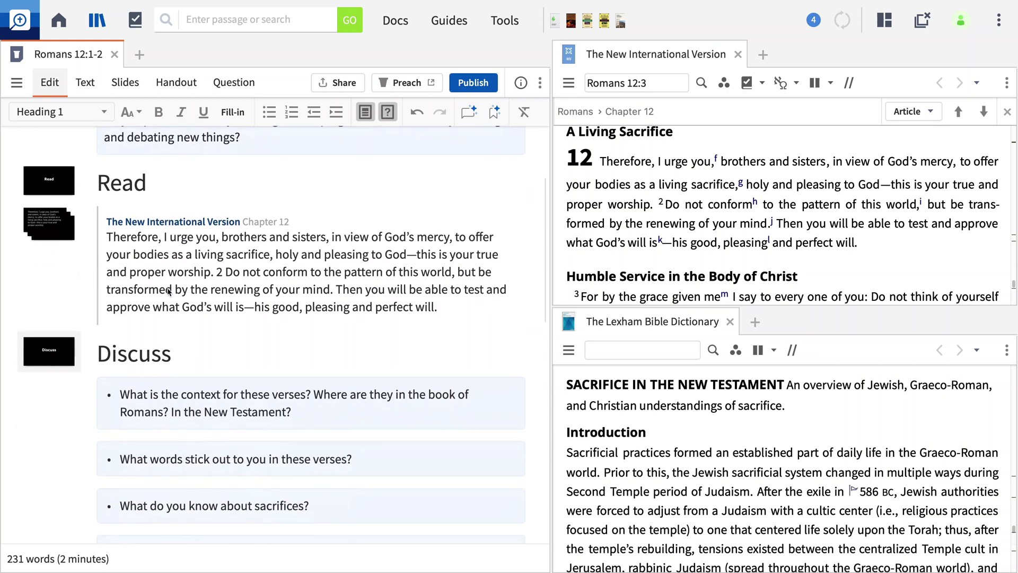
{"action": "scroll", "coordinate": [167, 290], "scroll_direction": "down", "scroll_amount": 5}
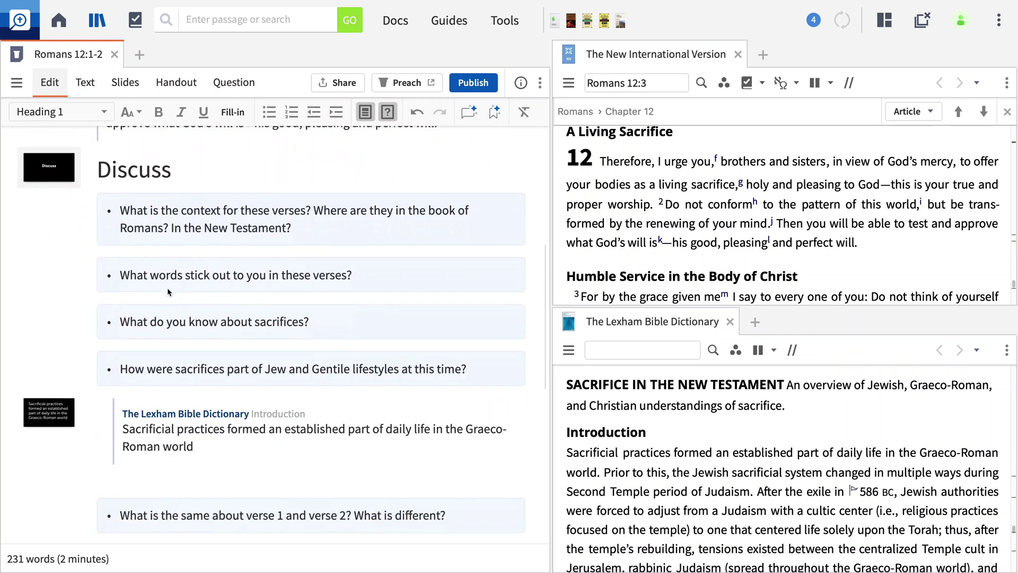
{"action": "scroll", "coordinate": [167, 287], "scroll_direction": "down", "scroll_amount": 7}
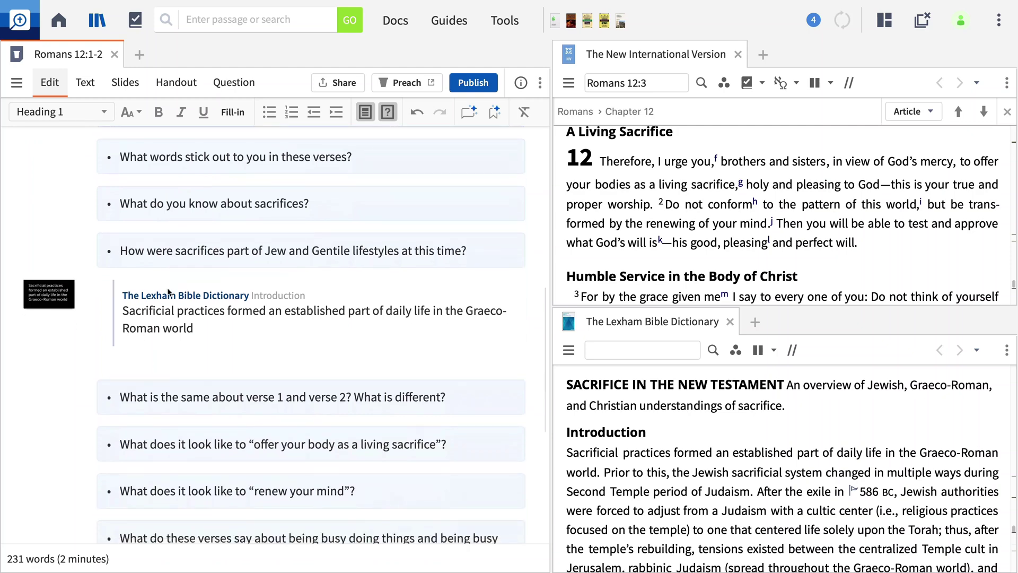
{"action": "scroll", "coordinate": [167, 287], "scroll_direction": "down", "scroll_amount": 4}
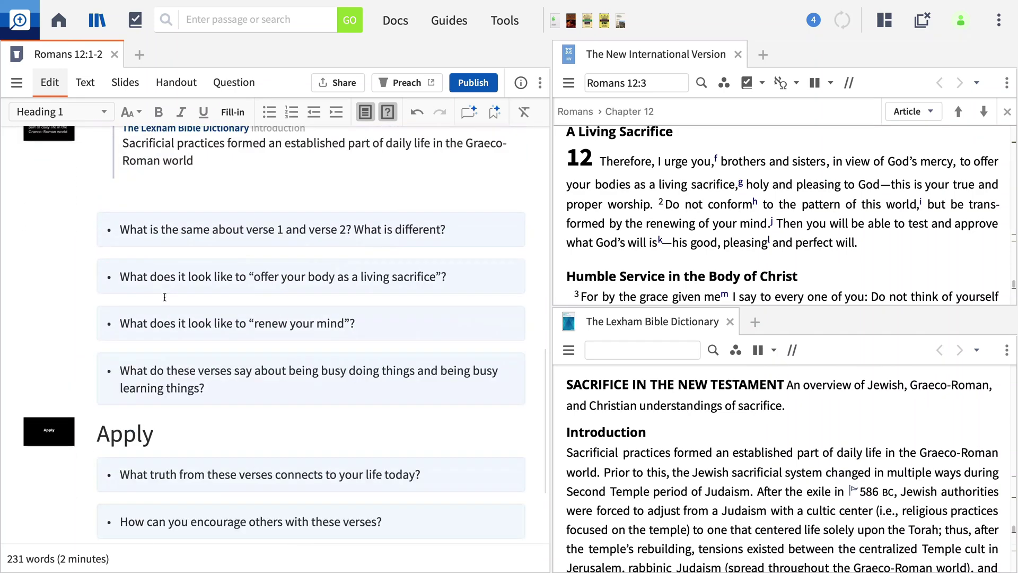
Open the Romans 12:1-2 handout in the Print/Export window from the Handout view
{"action": "left_click", "coordinate": [183, 83]}
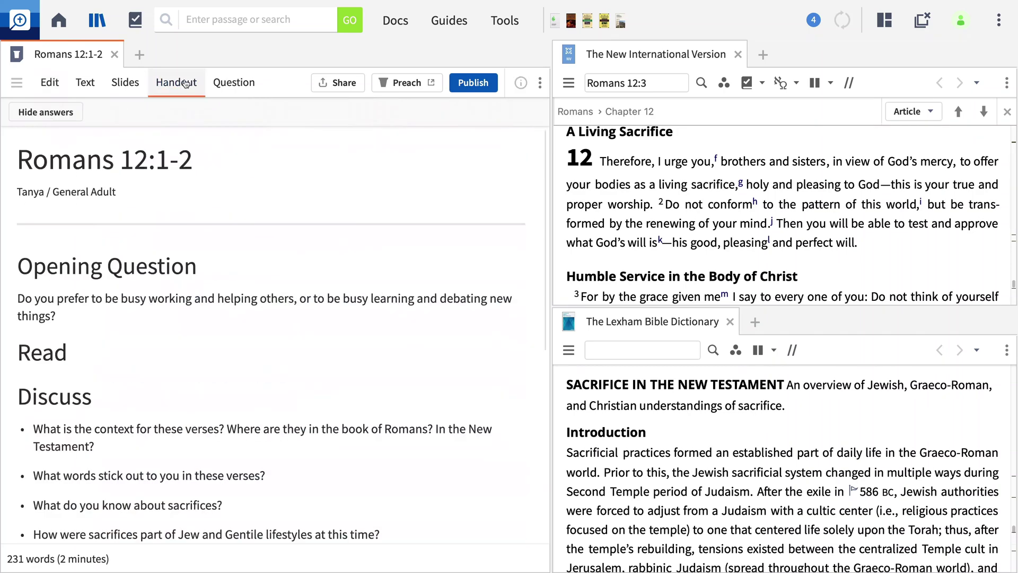
{"action": "left_click", "coordinate": [540, 83]}
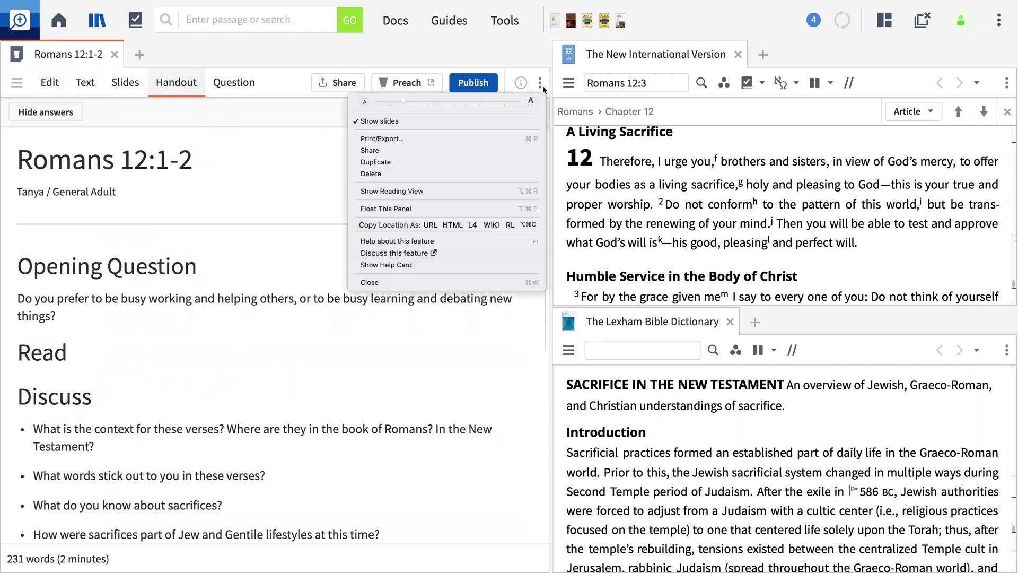
{"action": "left_click", "coordinate": [447, 139]}
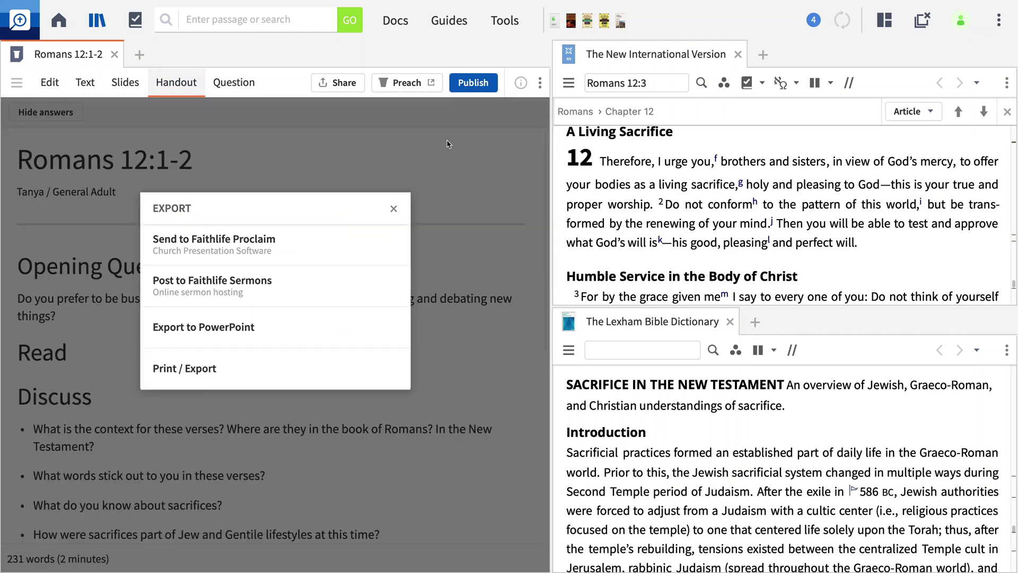
{"action": "left_click", "coordinate": [245, 373]}
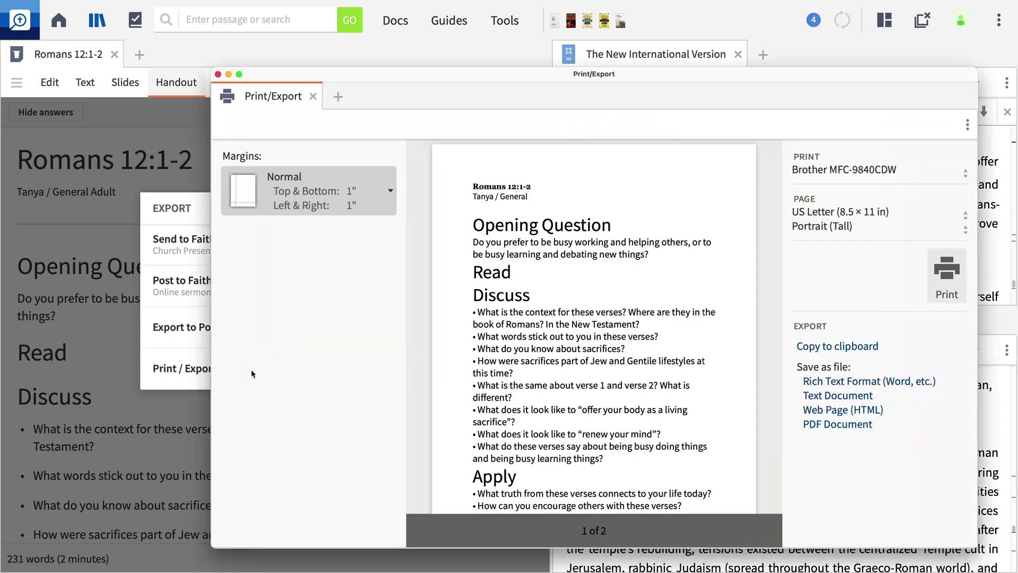